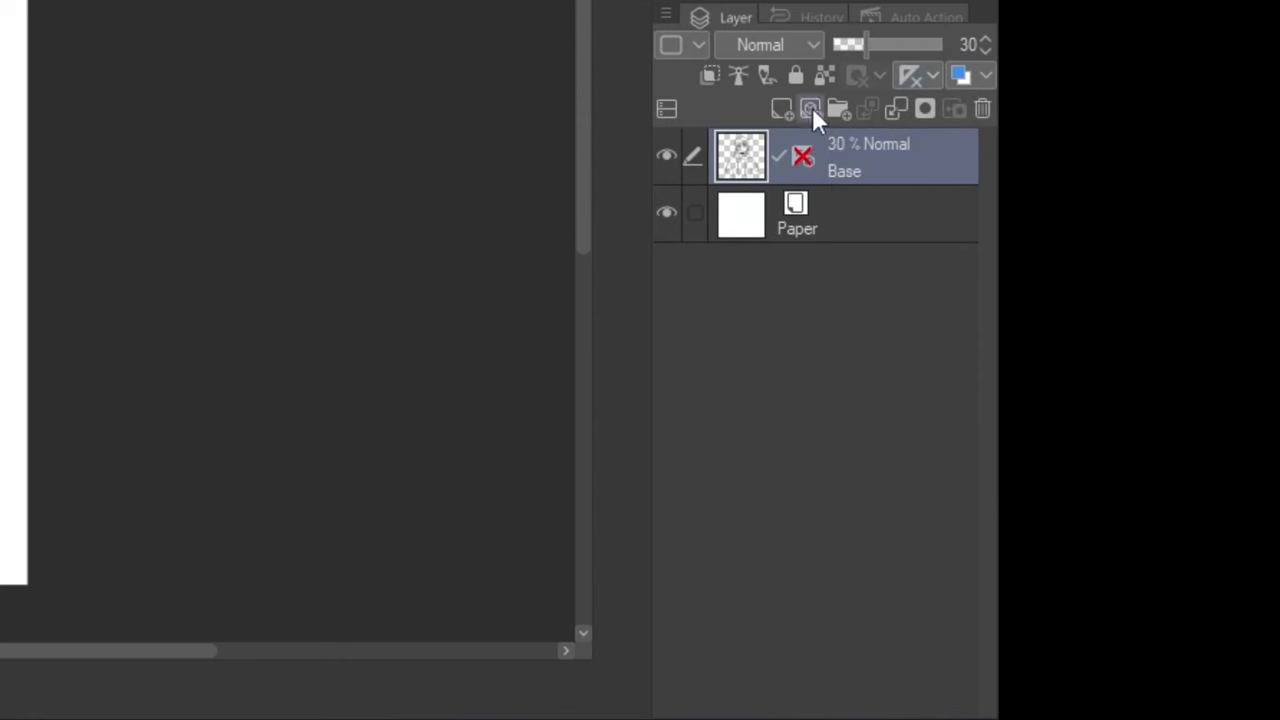
Add a new raster layer above Base and rename it Head
left_click(812, 107)
double_click(789, 163)
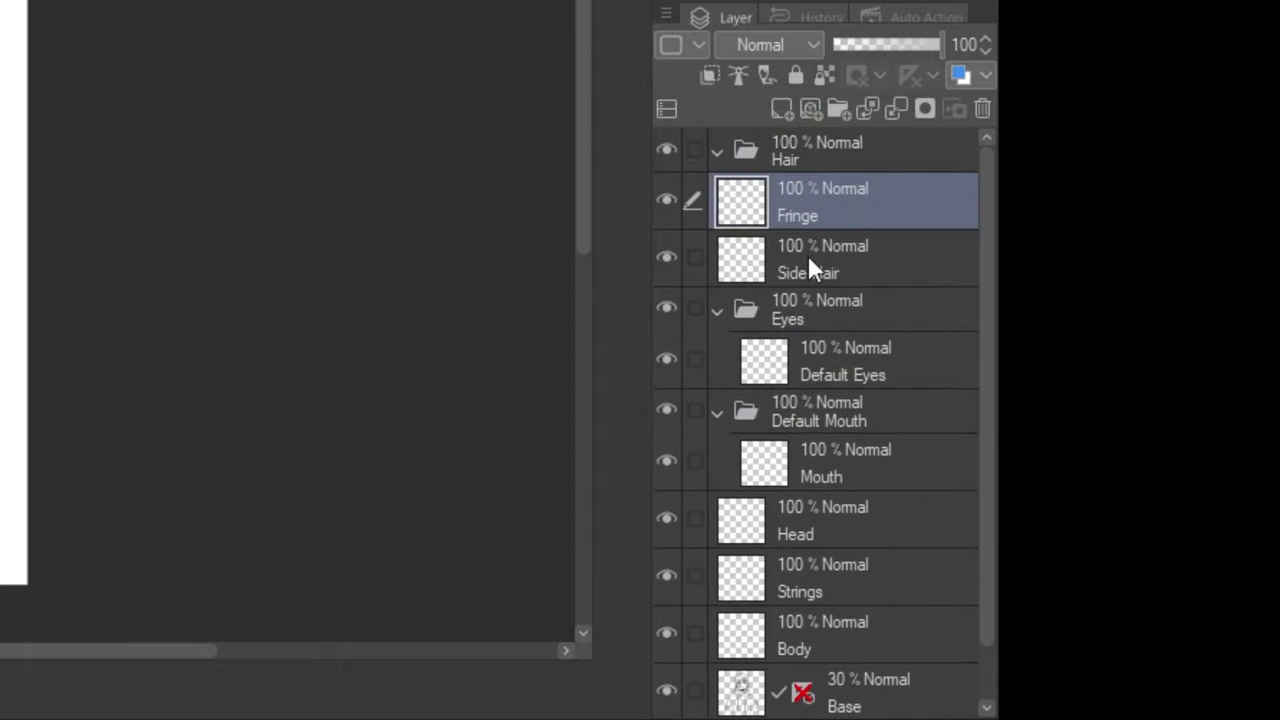
Group Mouth into a Default Mouth folder, select Head for Earrings, and ink the hair outline and strands
left_click(807, 254, "ctrl")
scroll(842, 470, "down", 1)
left_click(825, 452)
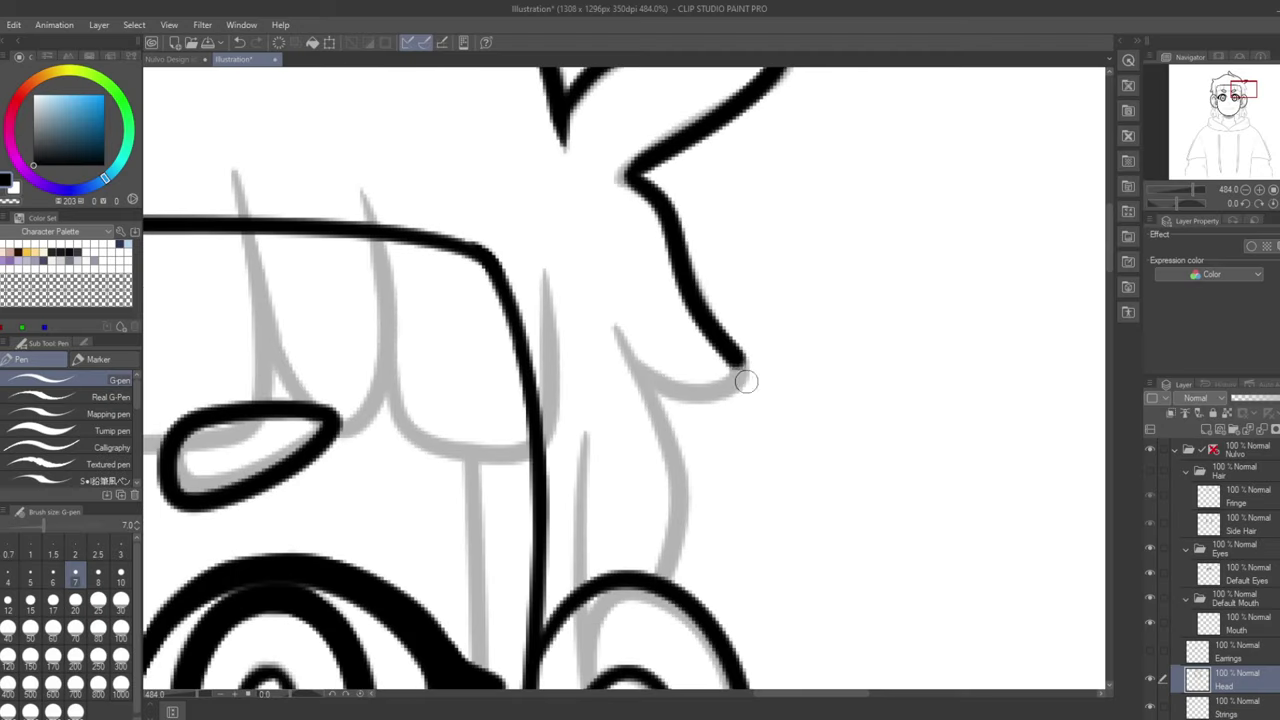
left_click_drag(660, 460, 677, 540)
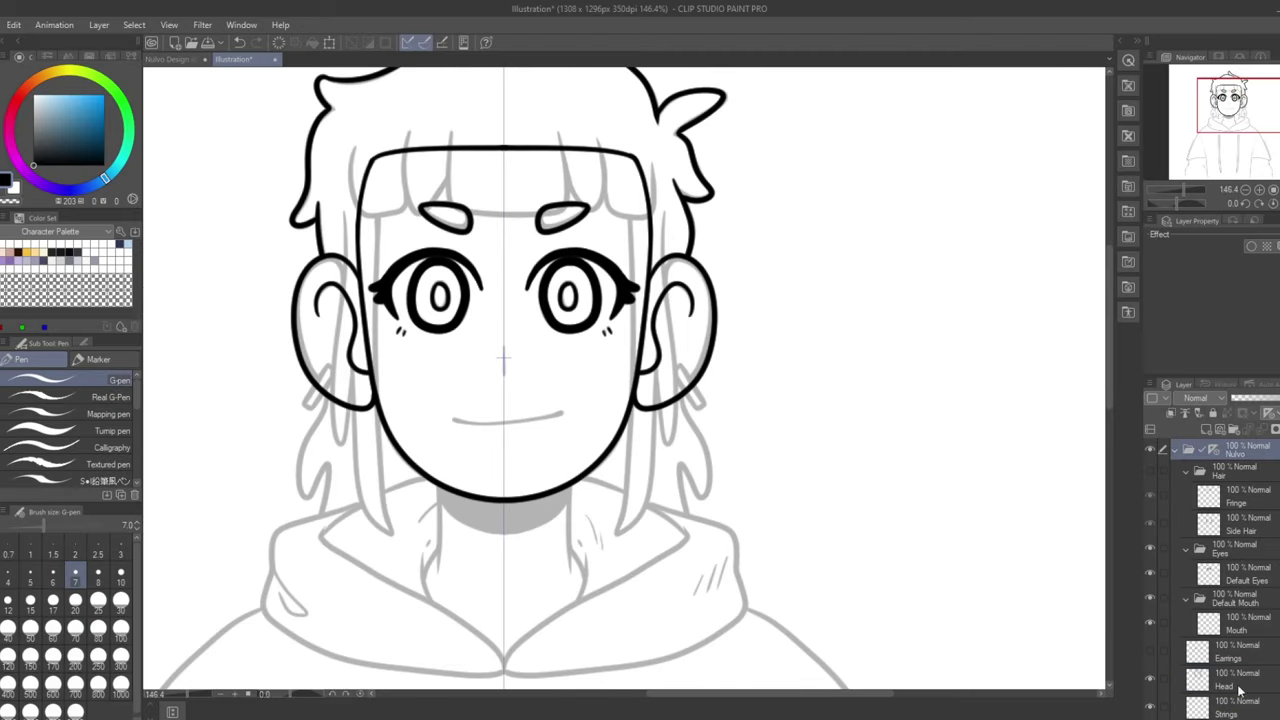
mouse_move(398, 192)
left_mouse_down()
mouse_move(336, 424)
mouse_move(398, 590)
mouse_move(457, 492)
mouse_move(870, 490)
left_mouse_up()
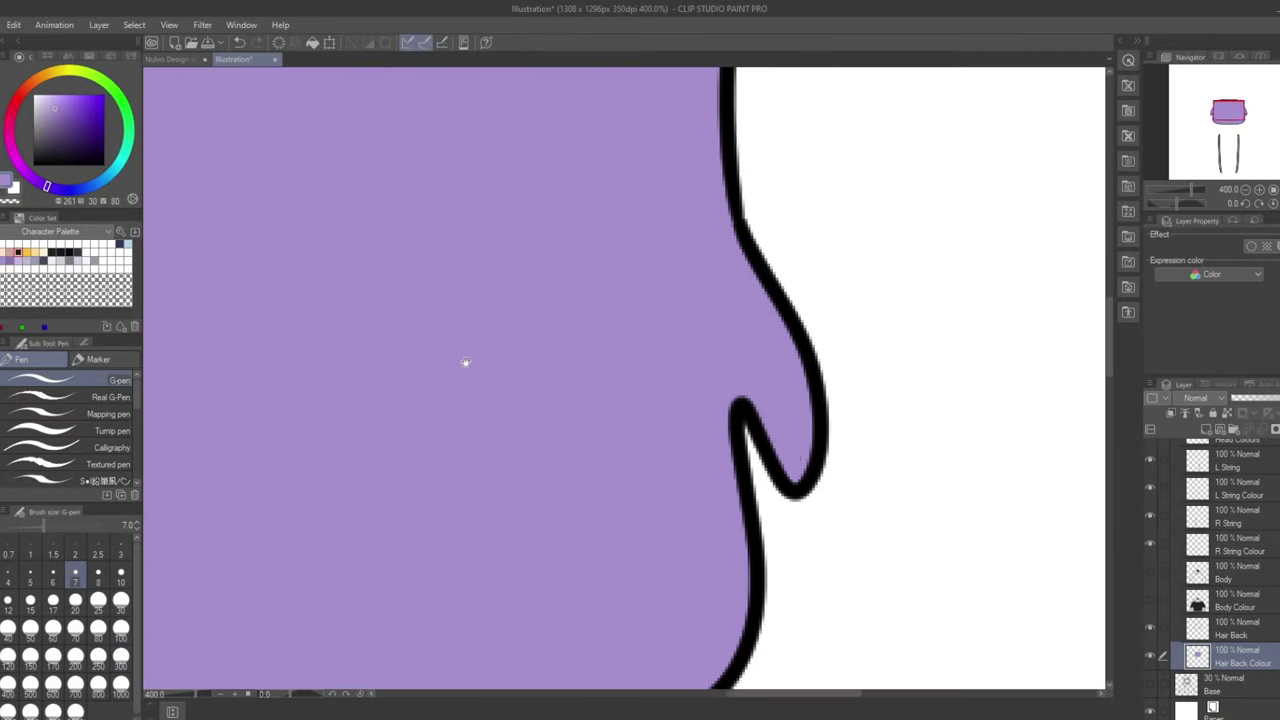
On the Hair Back layer, shade the left ear pink and sample the pale skin colour
scroll(465, 362, "down", 3)
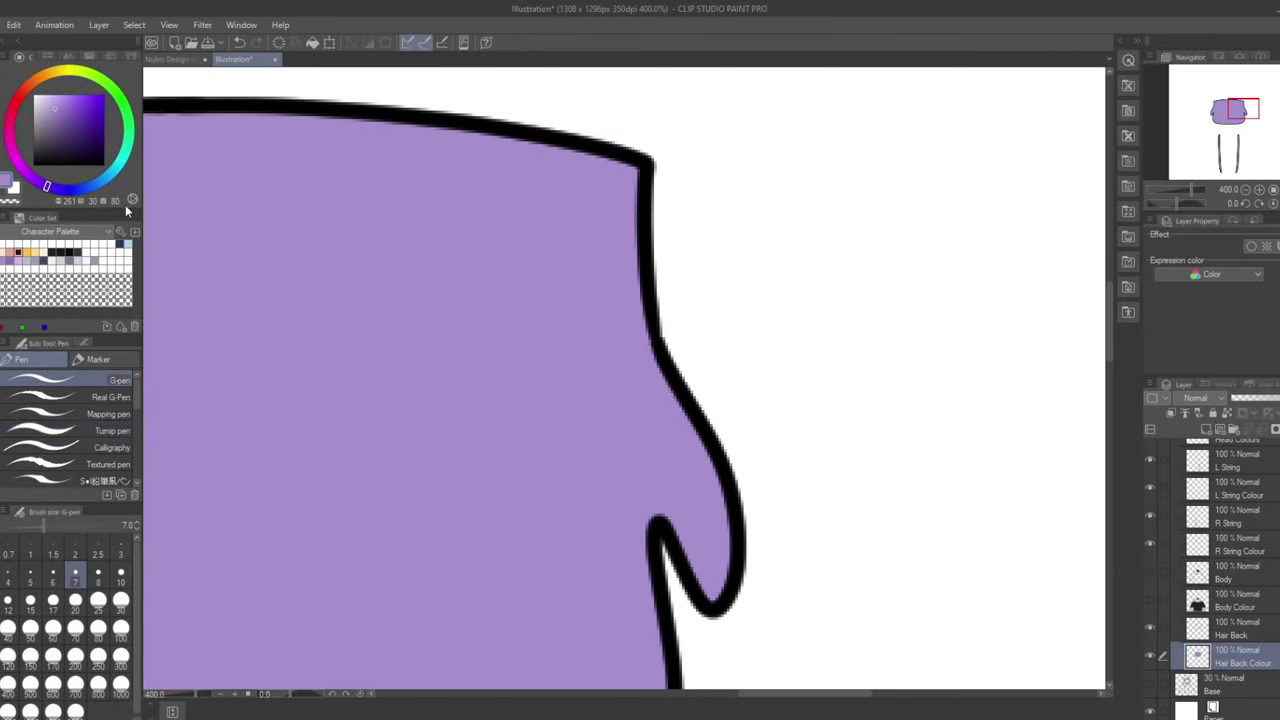
left_click(640, 266, "alt")
key("ctrl+0")
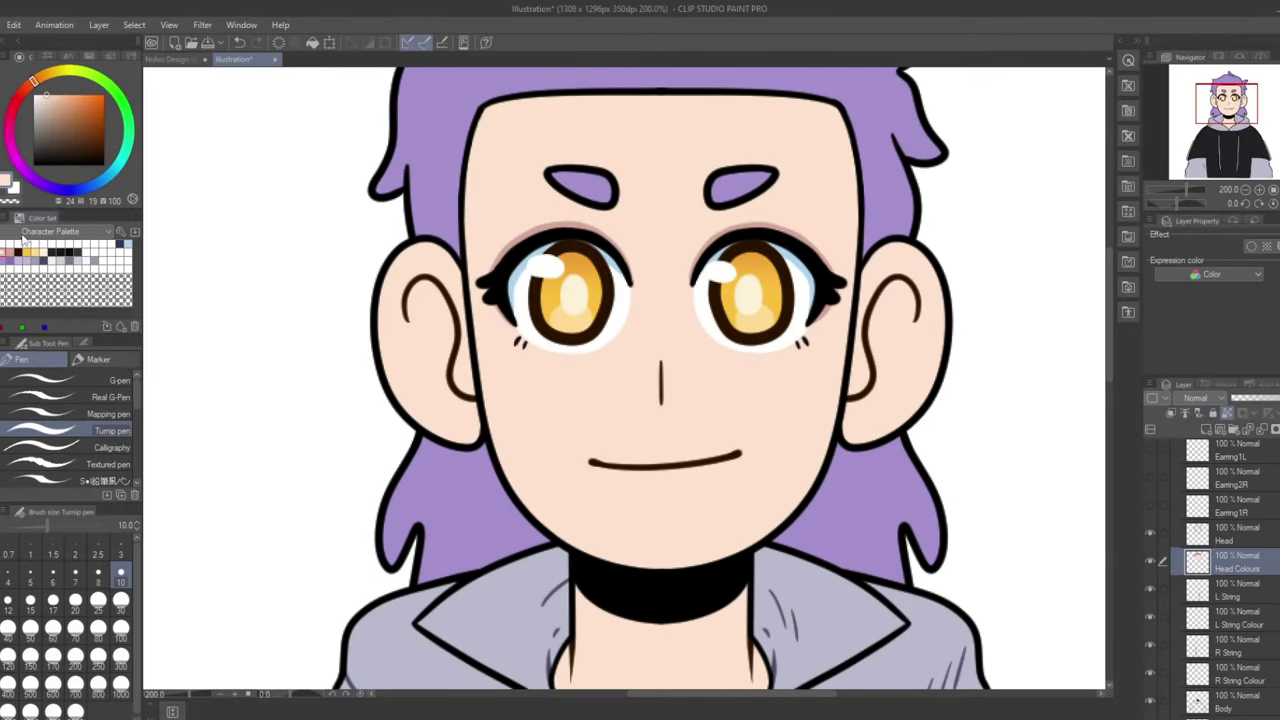
left_click_drag(472, 404, 410, 297)
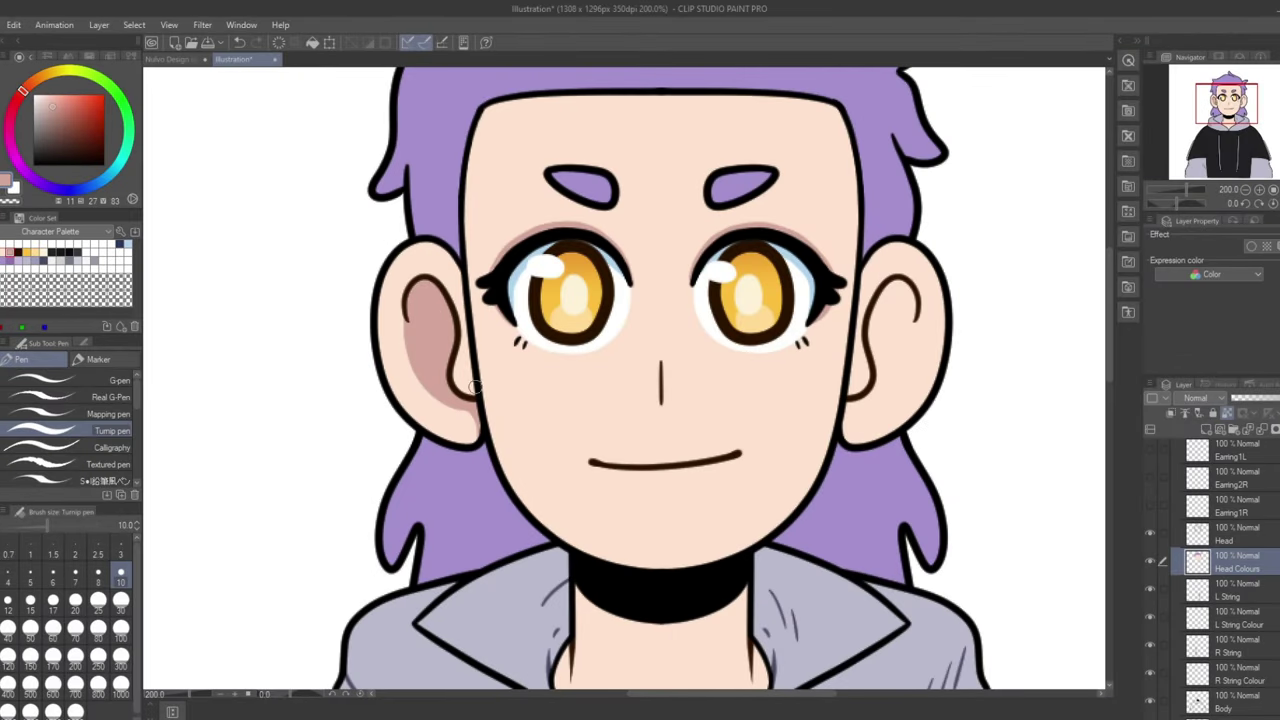
left_click(472, 306, "alt")
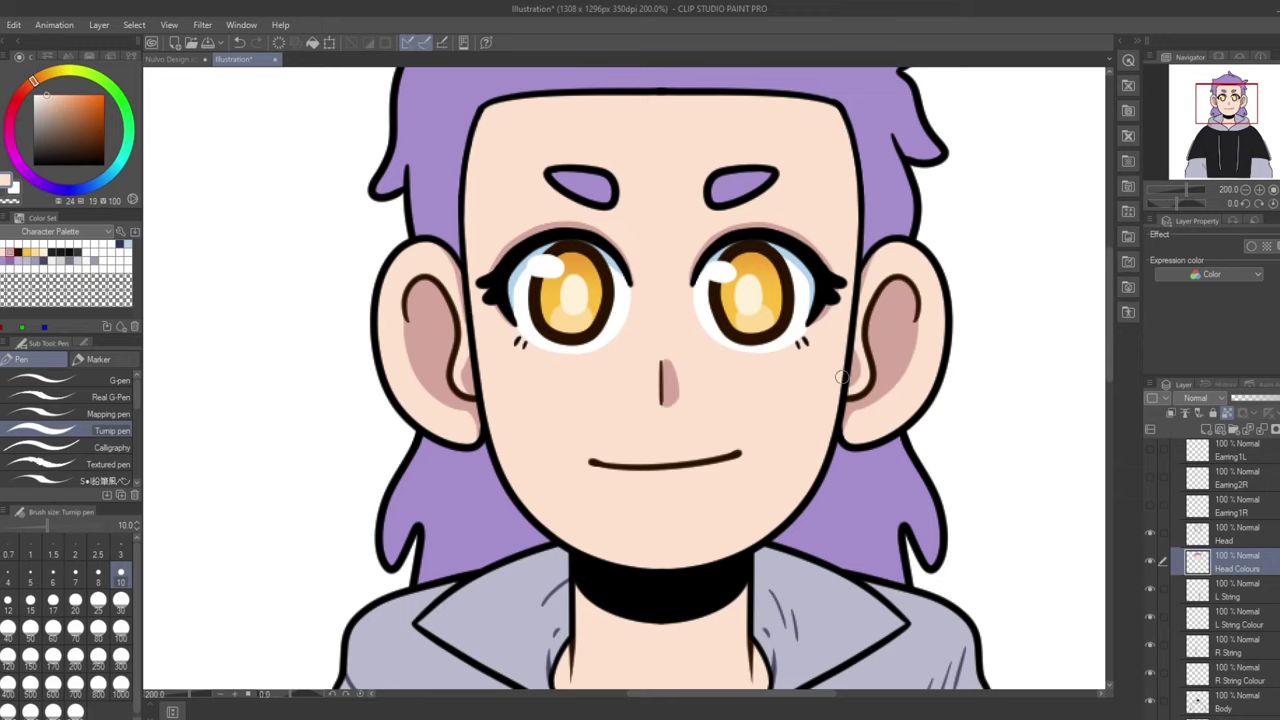
Soft-airbrush shading over the selected face skin, then sample the purple hair colour for accents
scroll(869, 221, "down", 2)
key("w")
left_click(586, 231)
key("p")
scroll(586, 231, "down", 3)
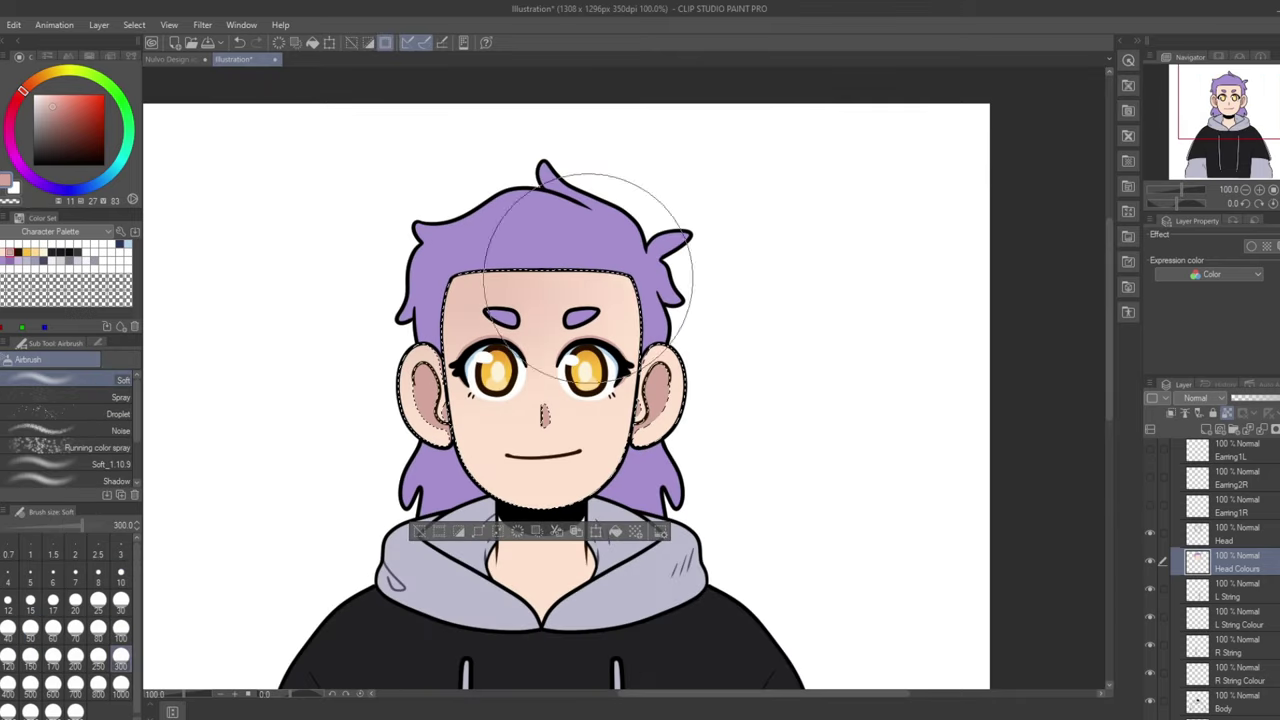
key("ctrl+d")
scroll(557, 557, "up", 3)
left_click(640, 170, "alt")
scroll(650, 110, "up", 4)
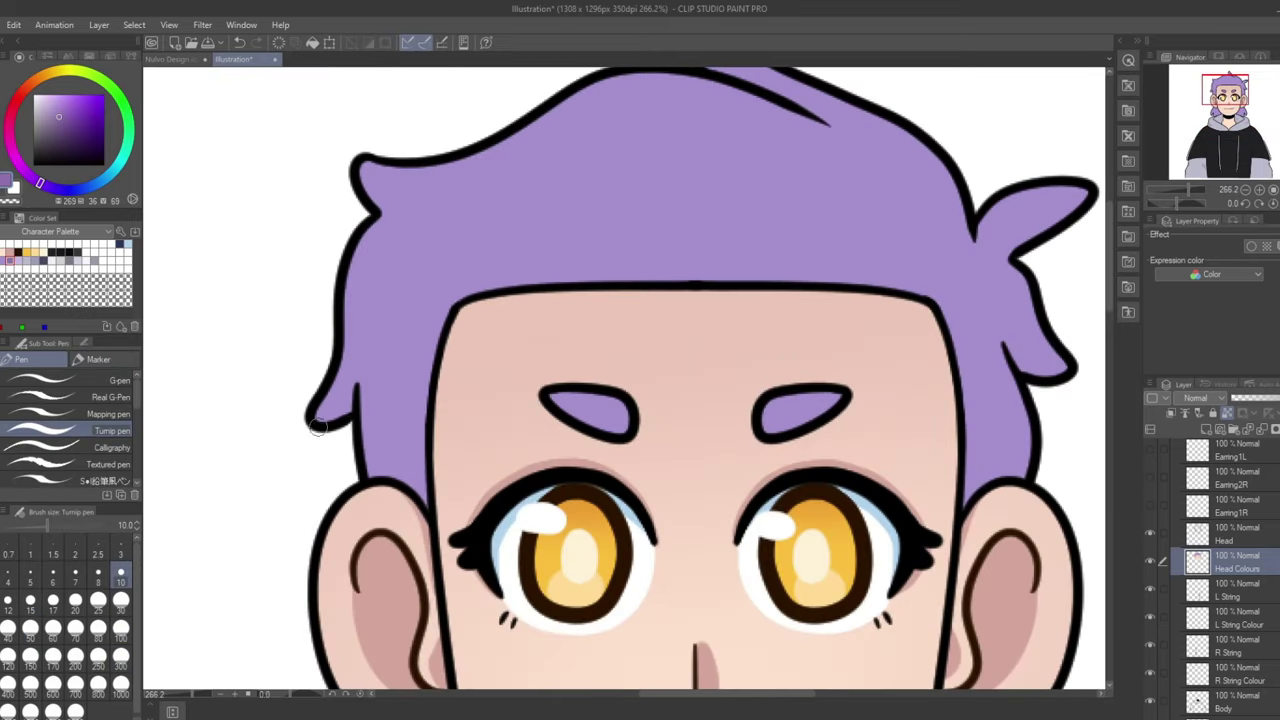
scroll(862, 313, "down", 4)
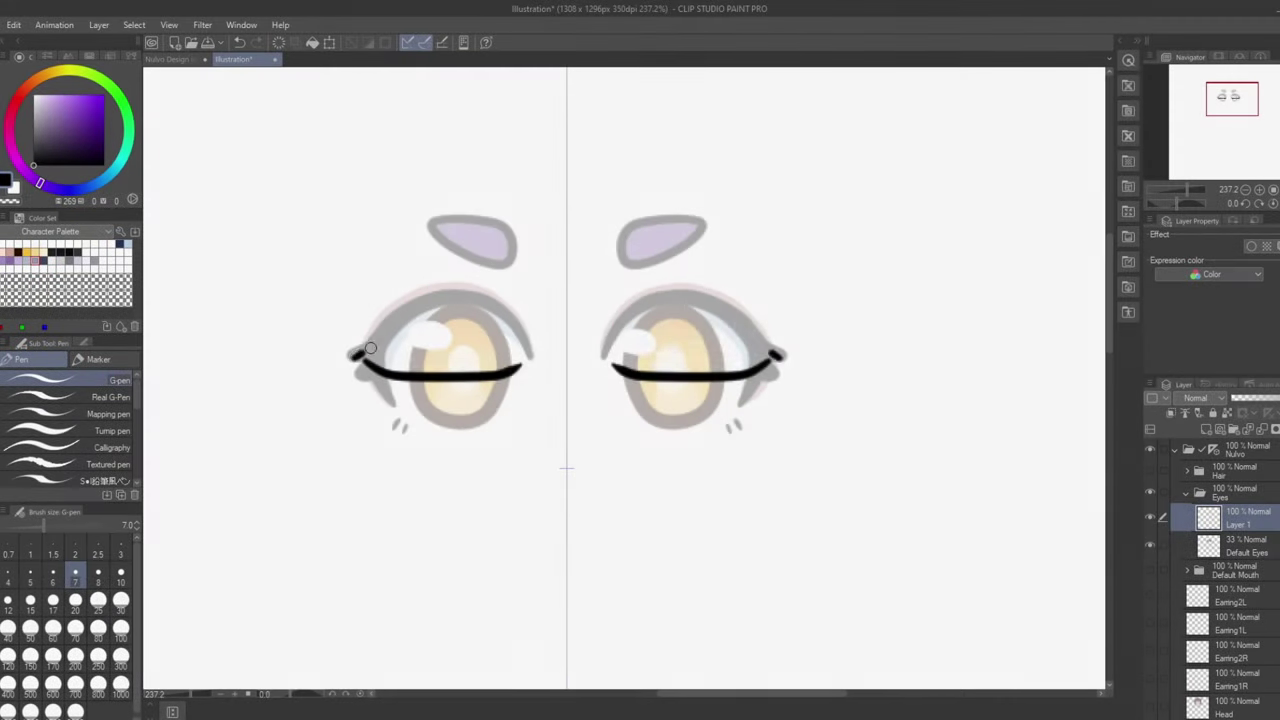
Draw thick closed eyelids over both eyes with pink lash shading
scroll(343, 357, "up", 2)
left_click_drag(343, 357, 313, 350)
scroll(313, 350, "down", 4)
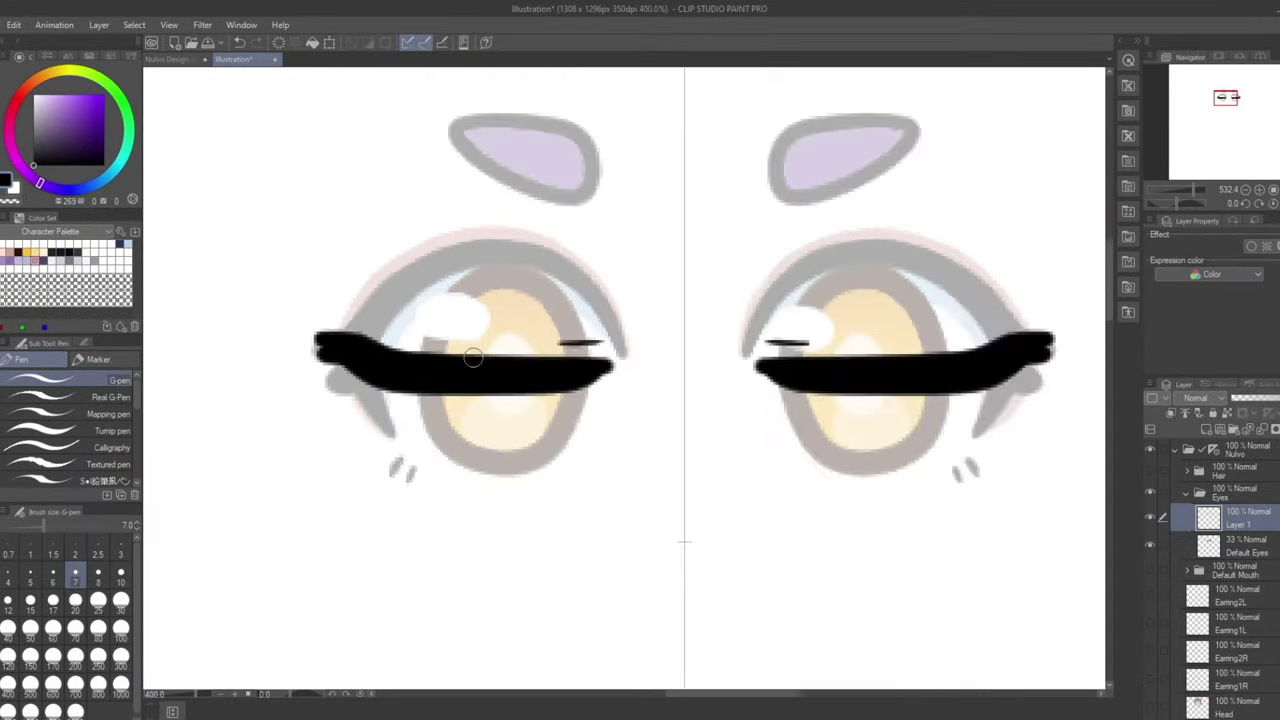
scroll(594, 440, "up", 2)
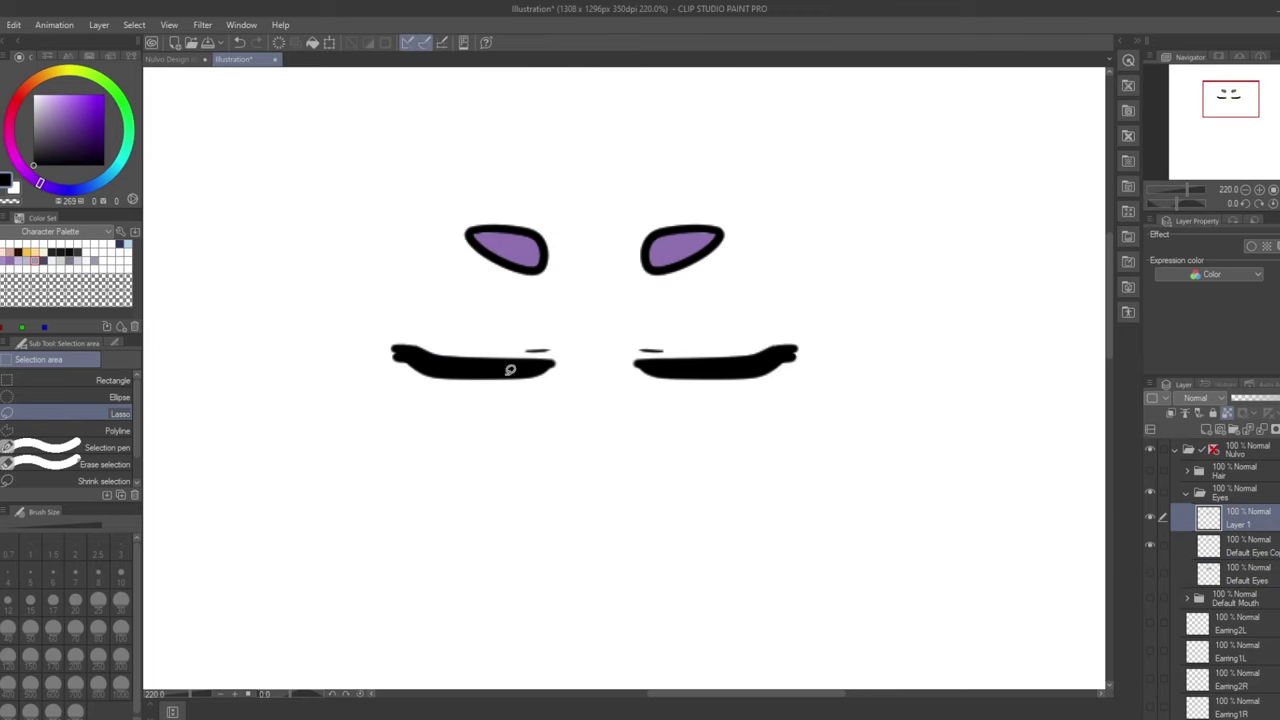
left_click_drag(585, 340, 302, 326)
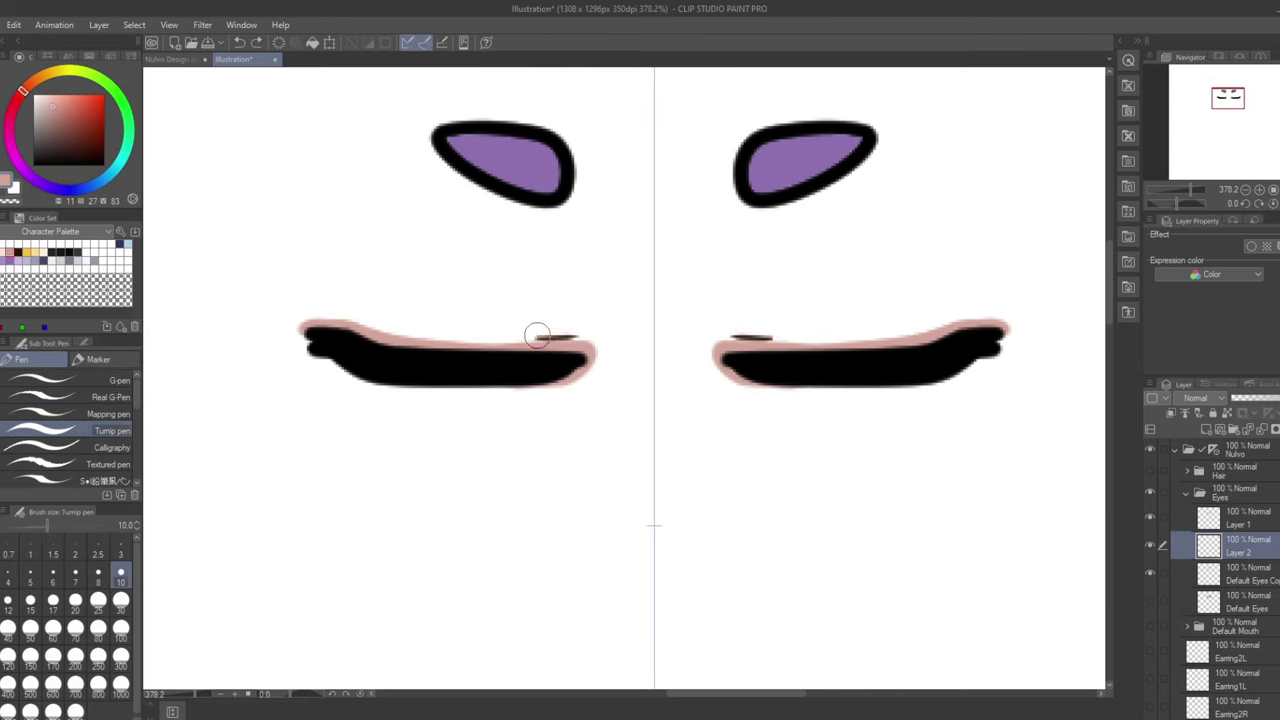
Add a small lash flick to the happy-eye variant
scroll(471, 334, "down", 3)
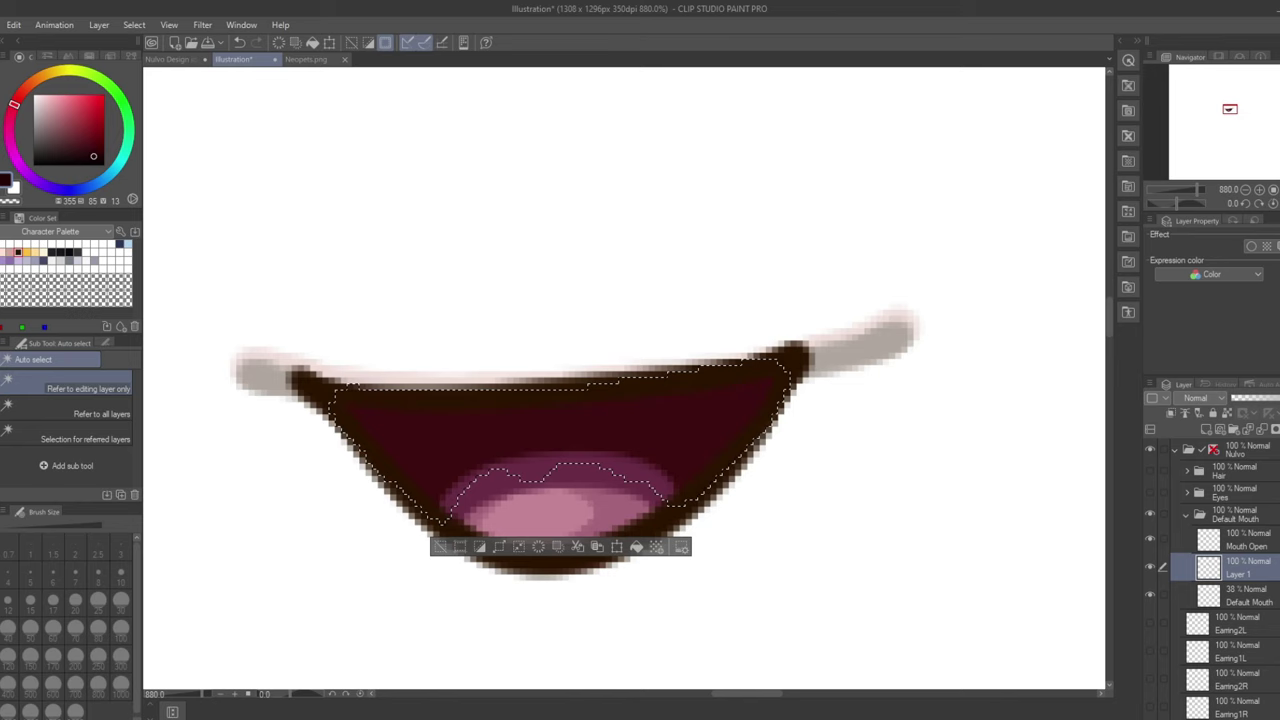
scroll(560, 420, "down", 3)
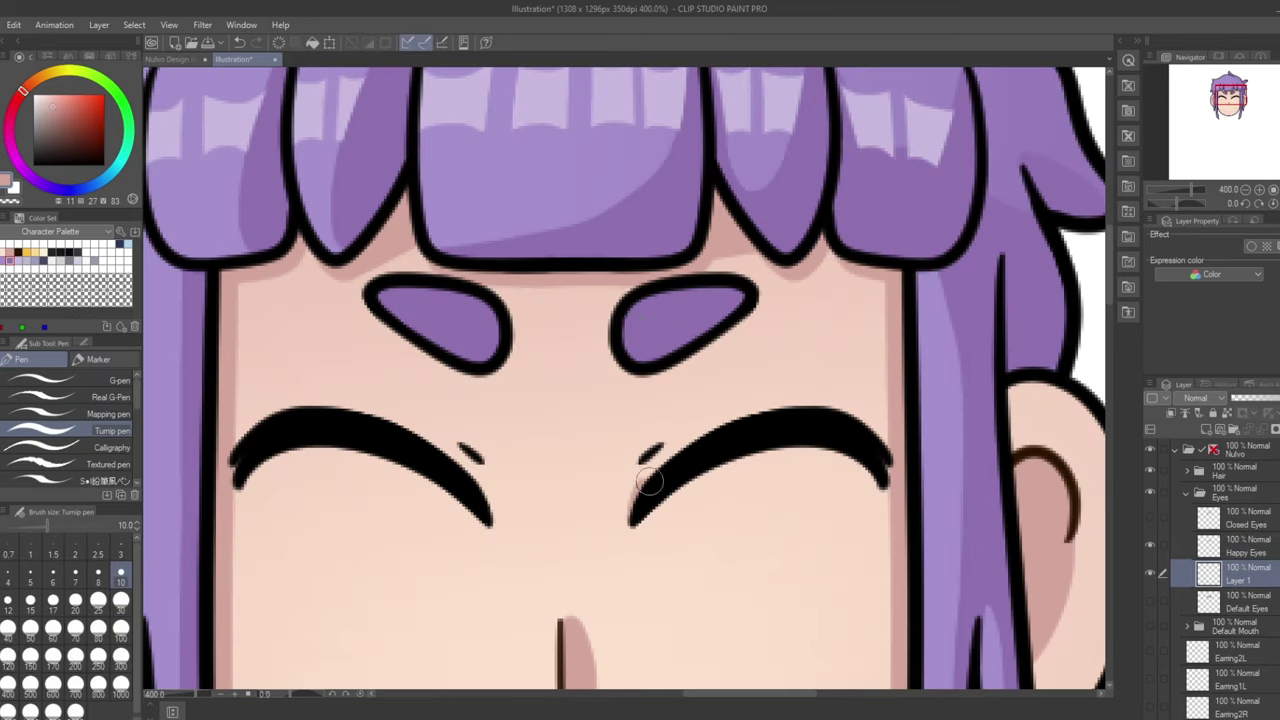
left_click_drag(640, 458, 655, 445)
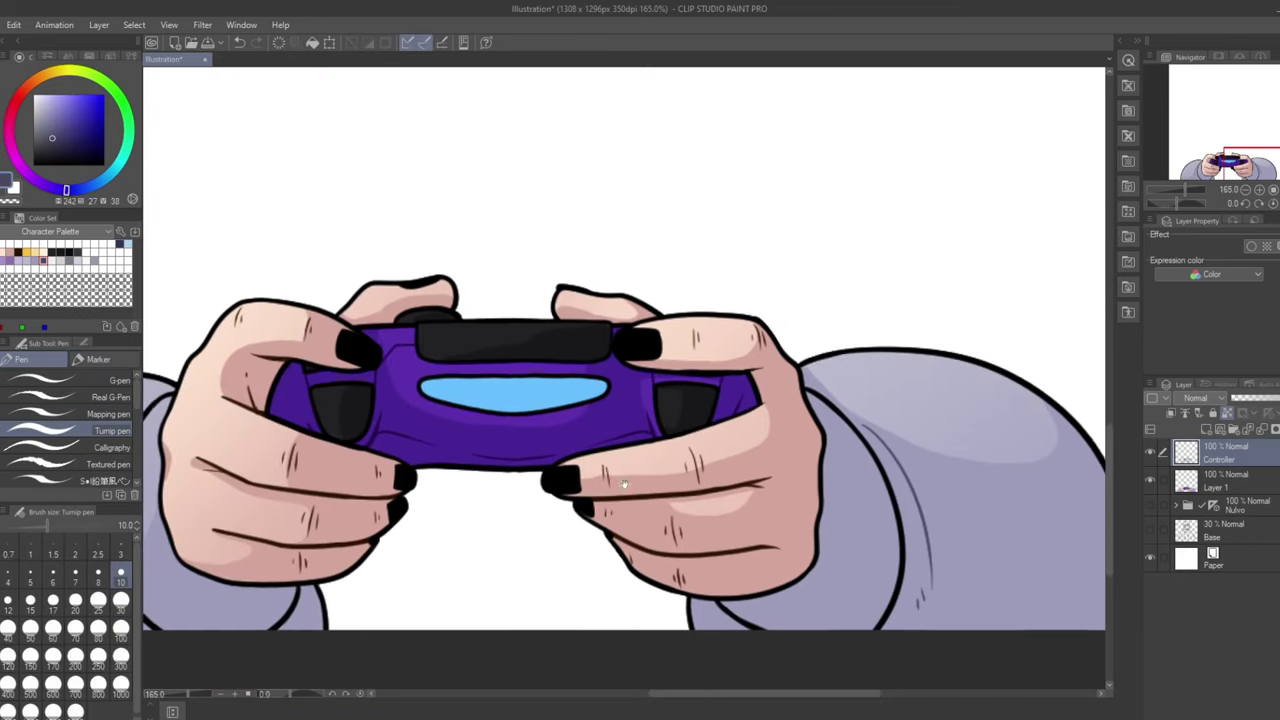
scroll(540, 373, "down", 2)
scroll(540, 373, "up", 3)
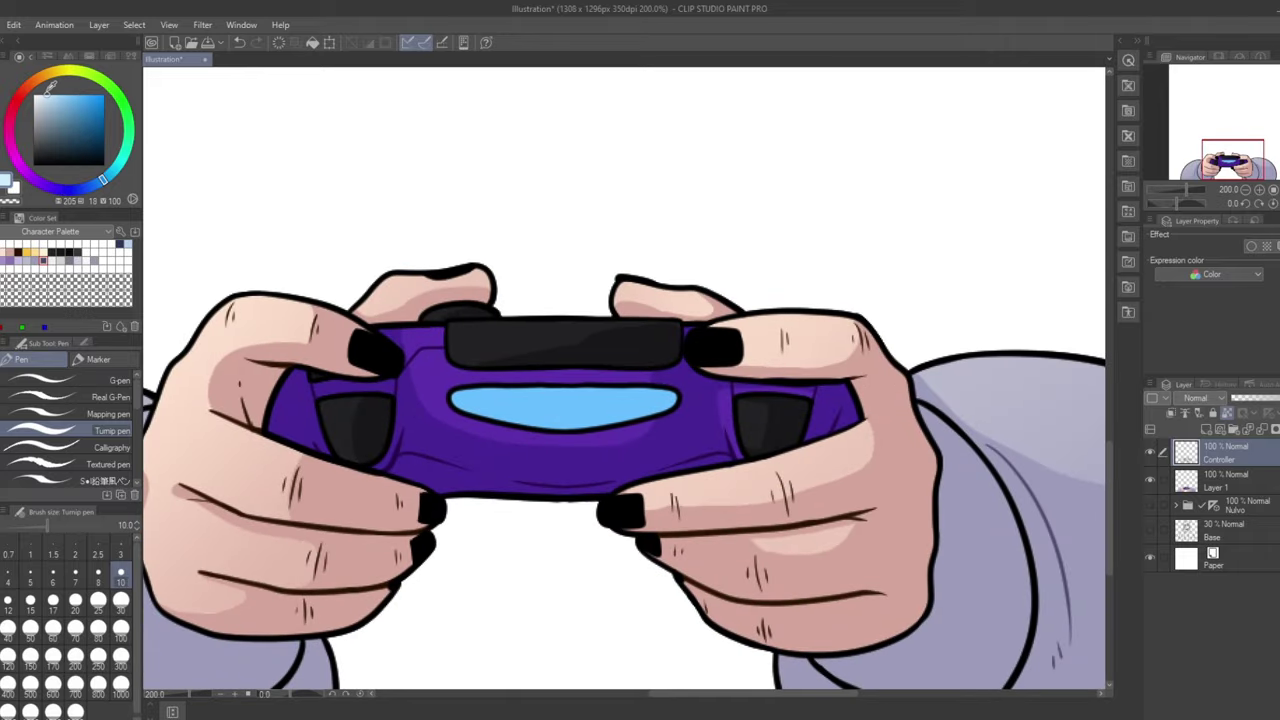
Airbrush a purple-blue glow on a new layer above Controller, set to Add (Glow) at 45% opacity
left_click(1206, 428)
key("b")
mouse_move(460, 400)
left_mouse_down()
mouse_move(643, 400)
mouse_move(560, 400)
left_mouse_up()
left_click(1200, 398)
left_click(1200, 190)
left_click(1252, 398)
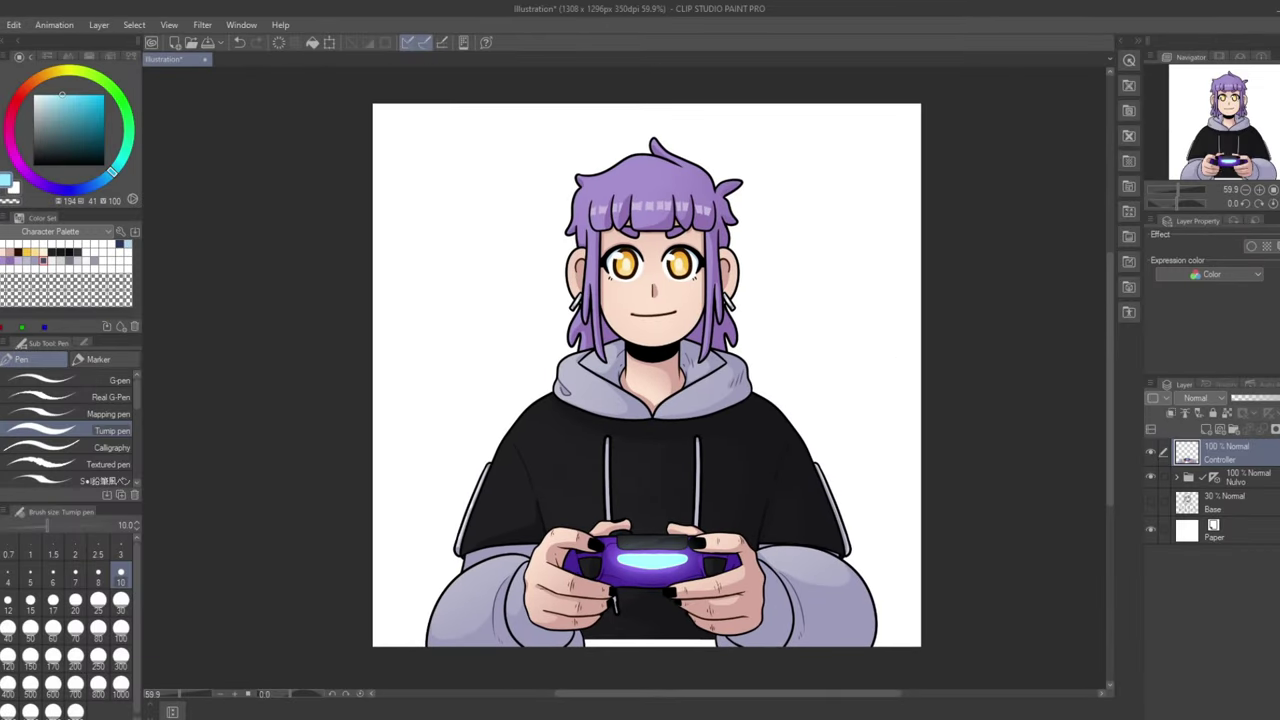
Nudge the controller and hands slightly up and to the right
key("k")
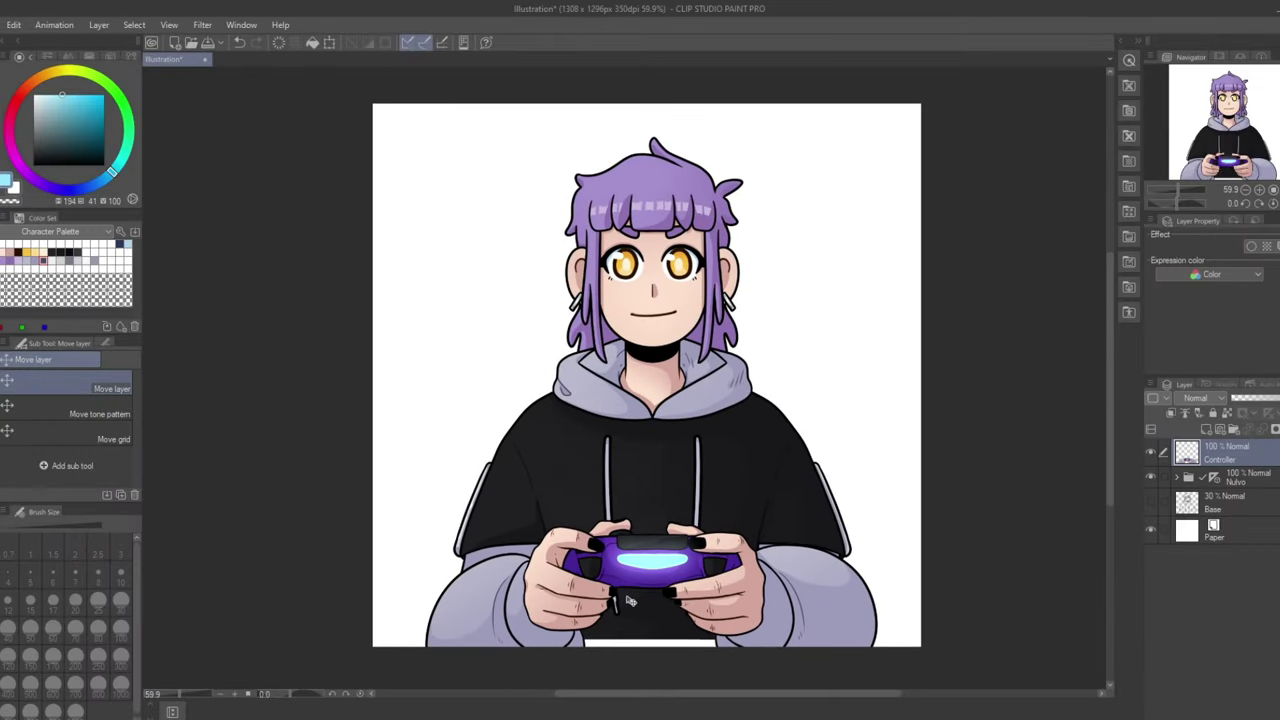
left_click_drag(630, 600, 654, 593)
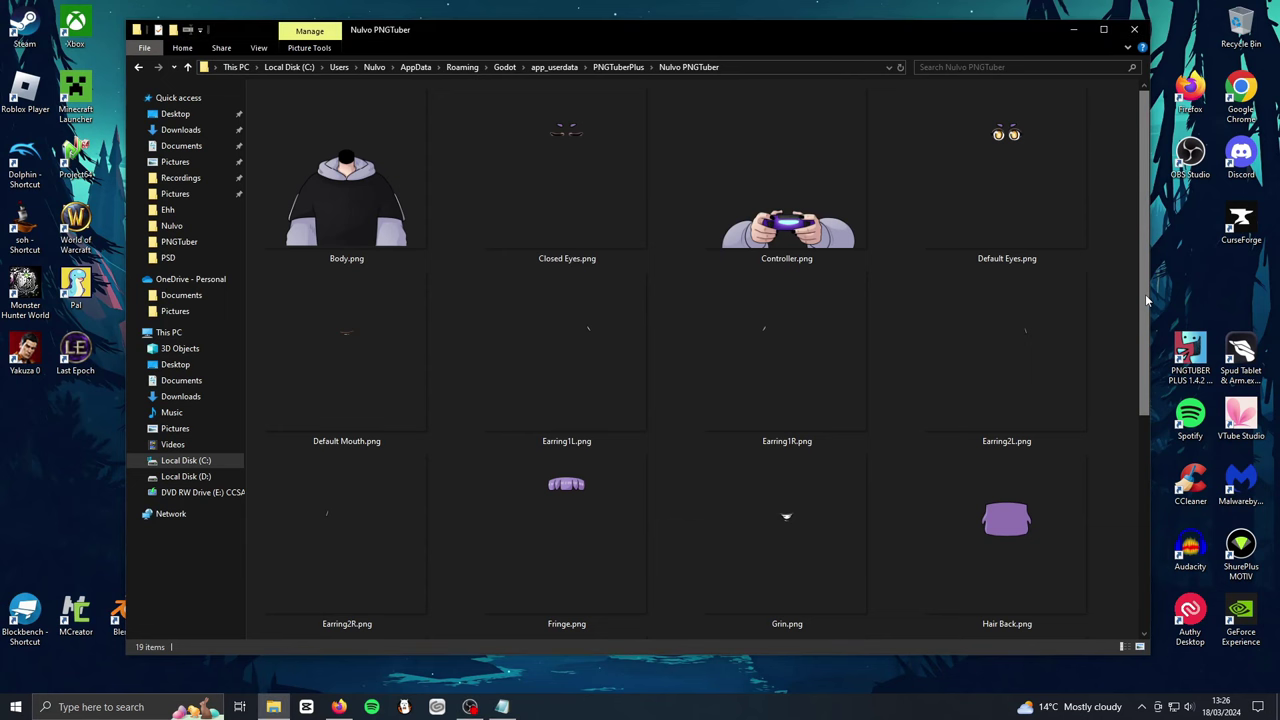
scroll(1150, 352, "down", 3)
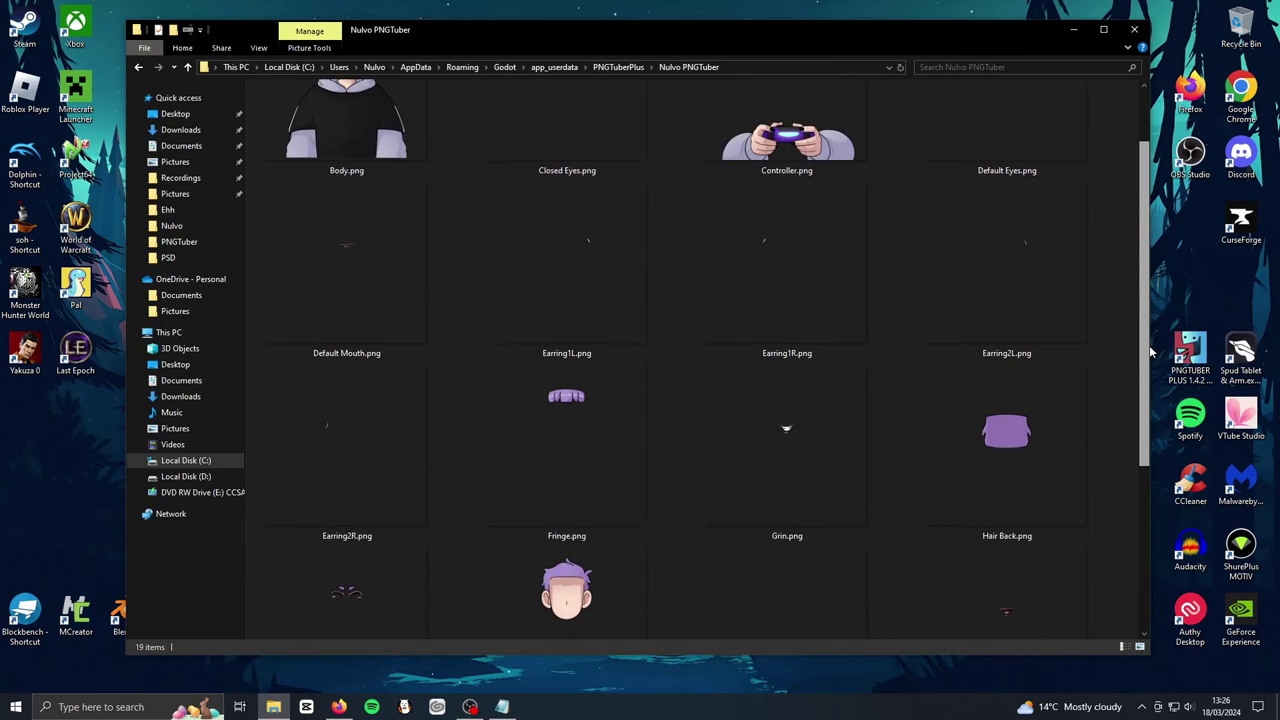
Scroll through the exported PNG thumbnails in the PNGTuber folder
left_click_drag(1150, 352, 1170, 494)
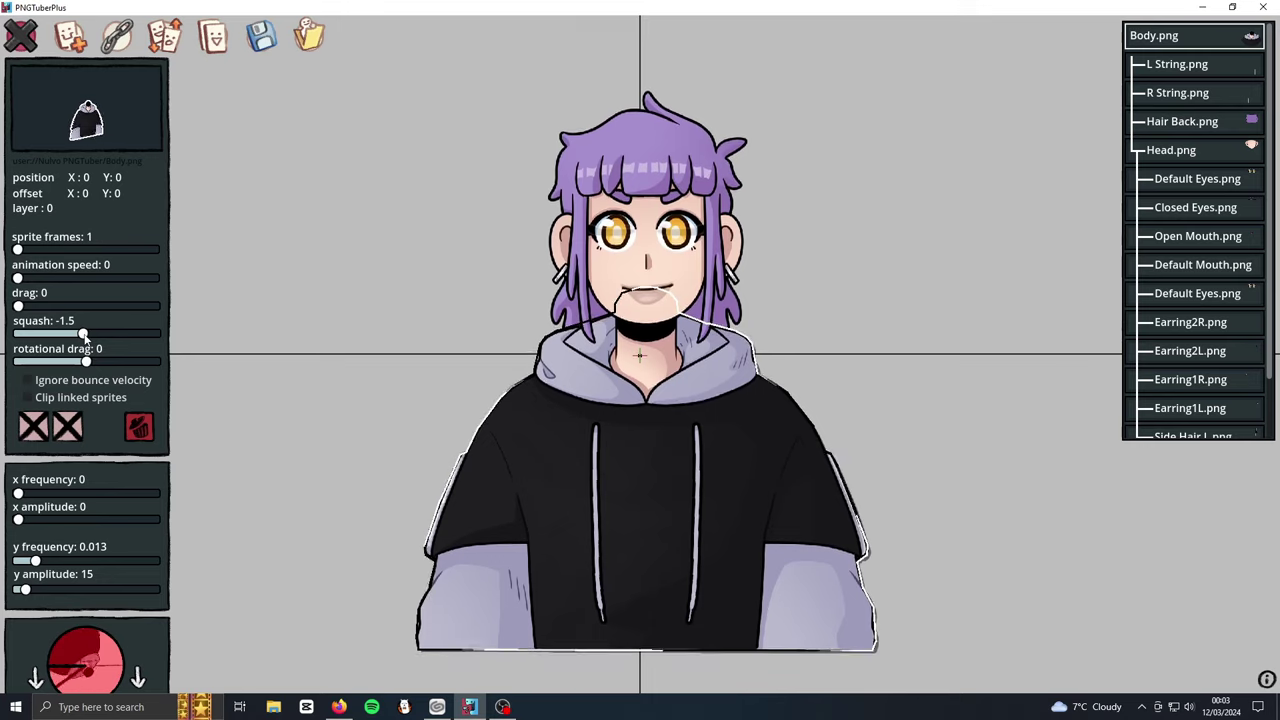
Lower the body sprite's squash to about -4.75 and parent Default Mouth.png under Head.png
left_click_drag(85, 338, 78, 338)
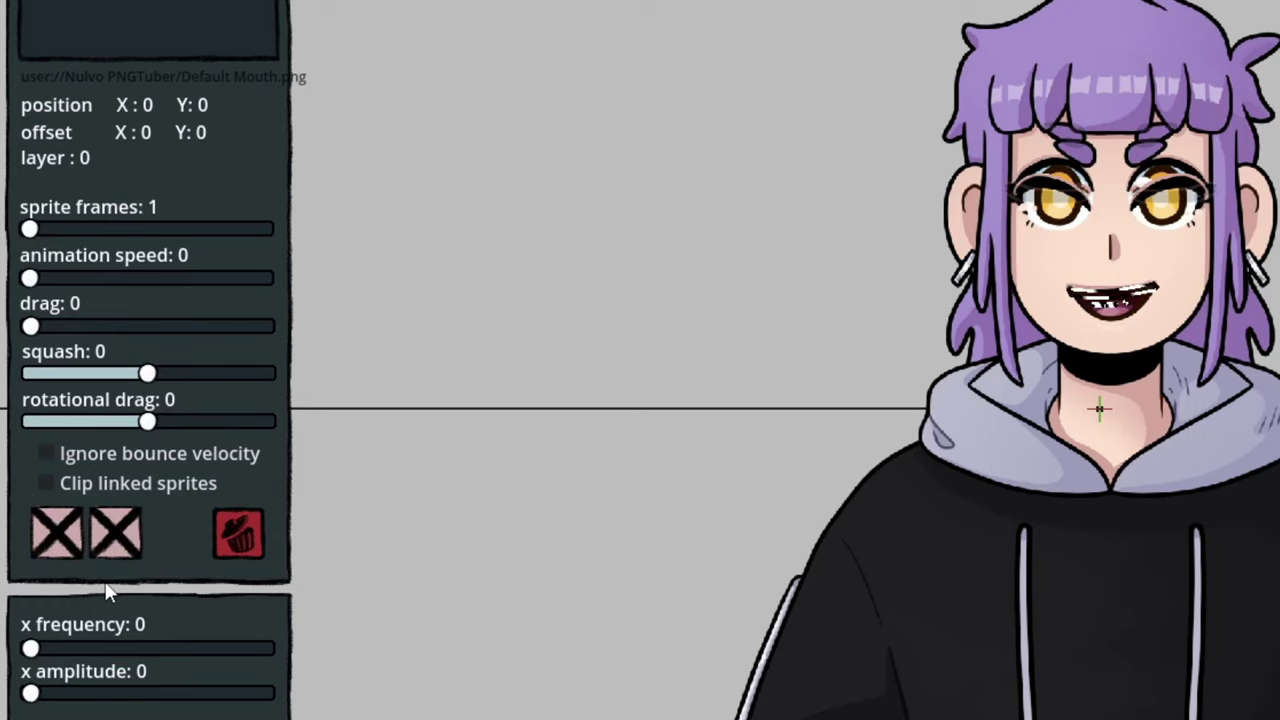
left_click(929, 594)
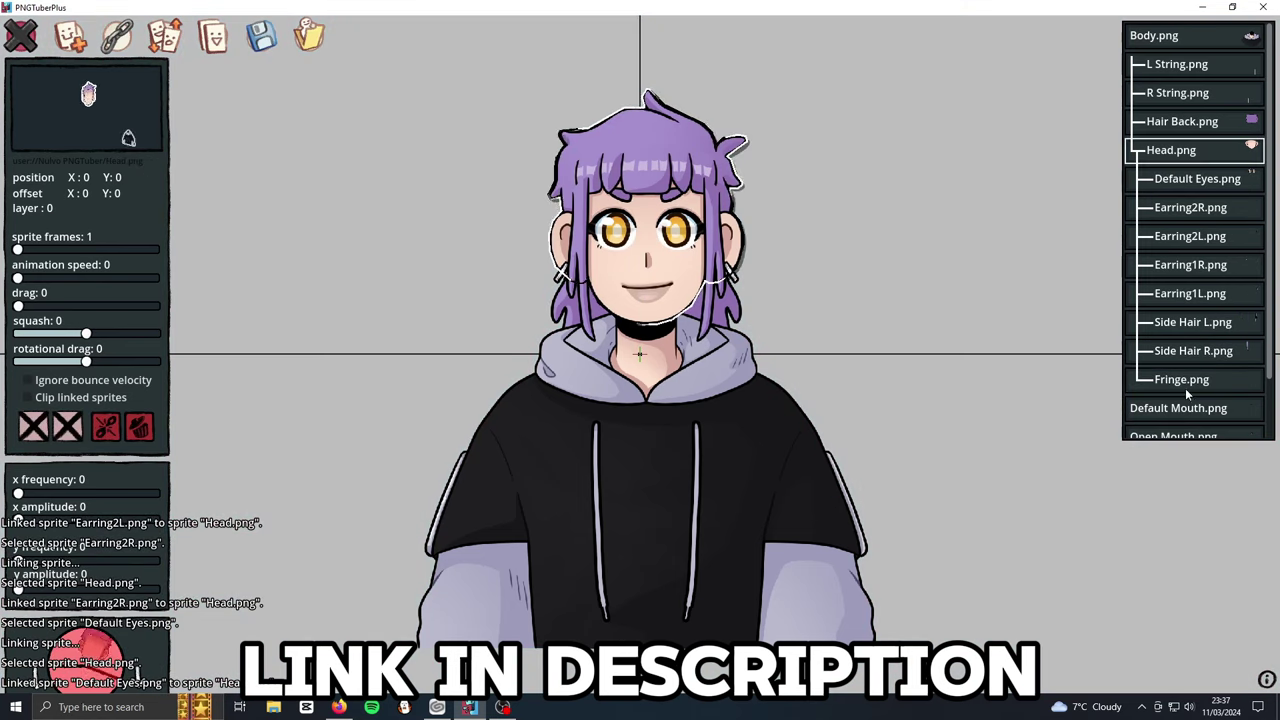
left_click(1178, 408)
left_click(116, 35)
left_click(1171, 150)
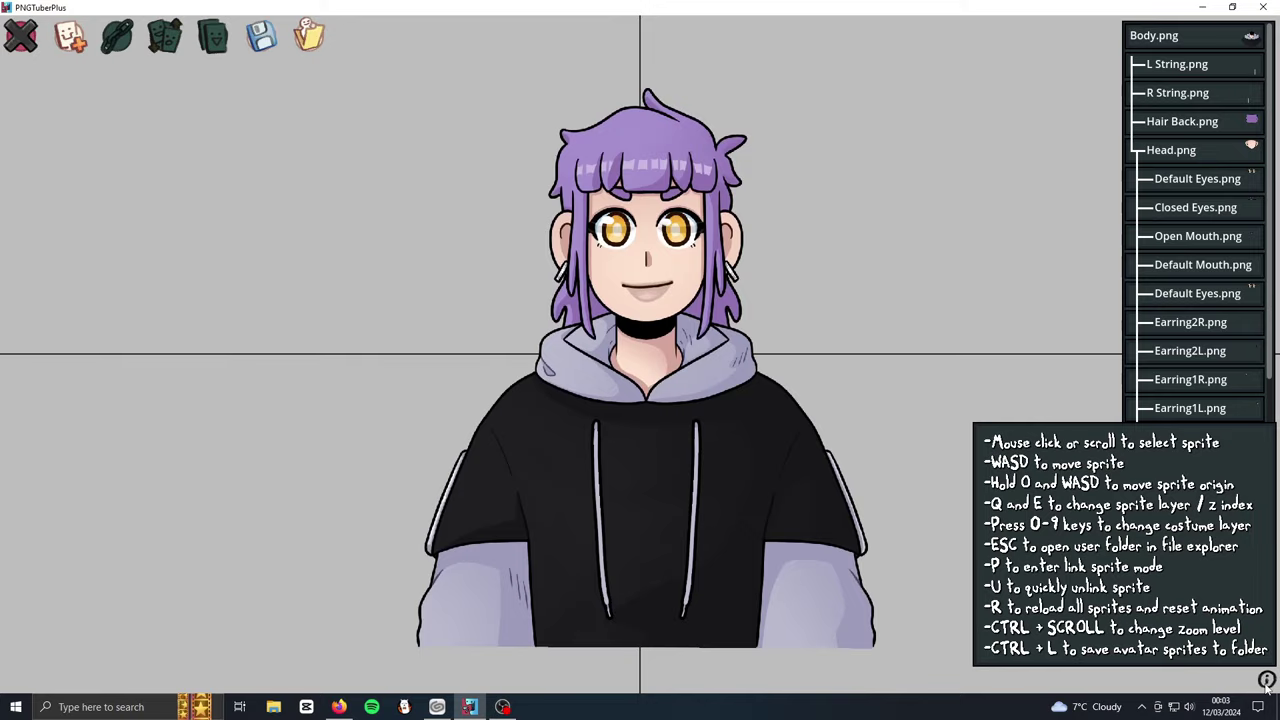
scroll(200, 290, "down", 2)
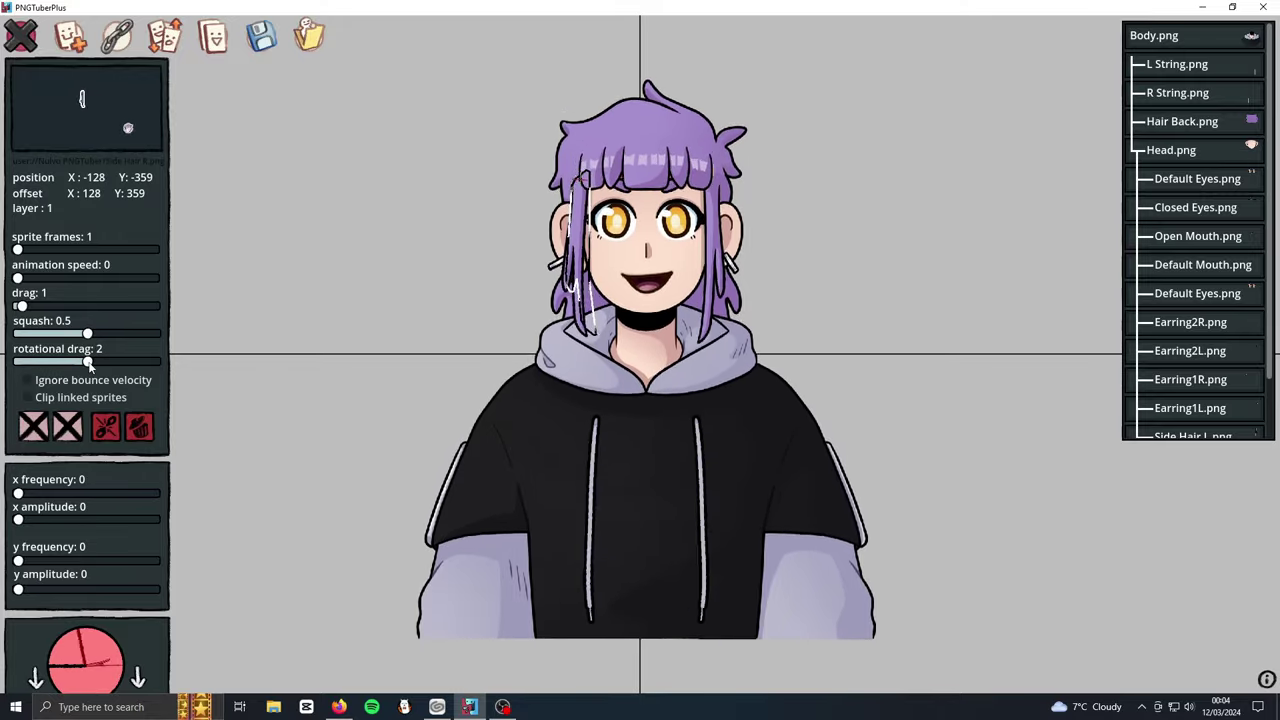
Set the right side hair's rotational drag to 1 and make it ignore bounce velocity
left_click_drag(90, 366, 87, 366)
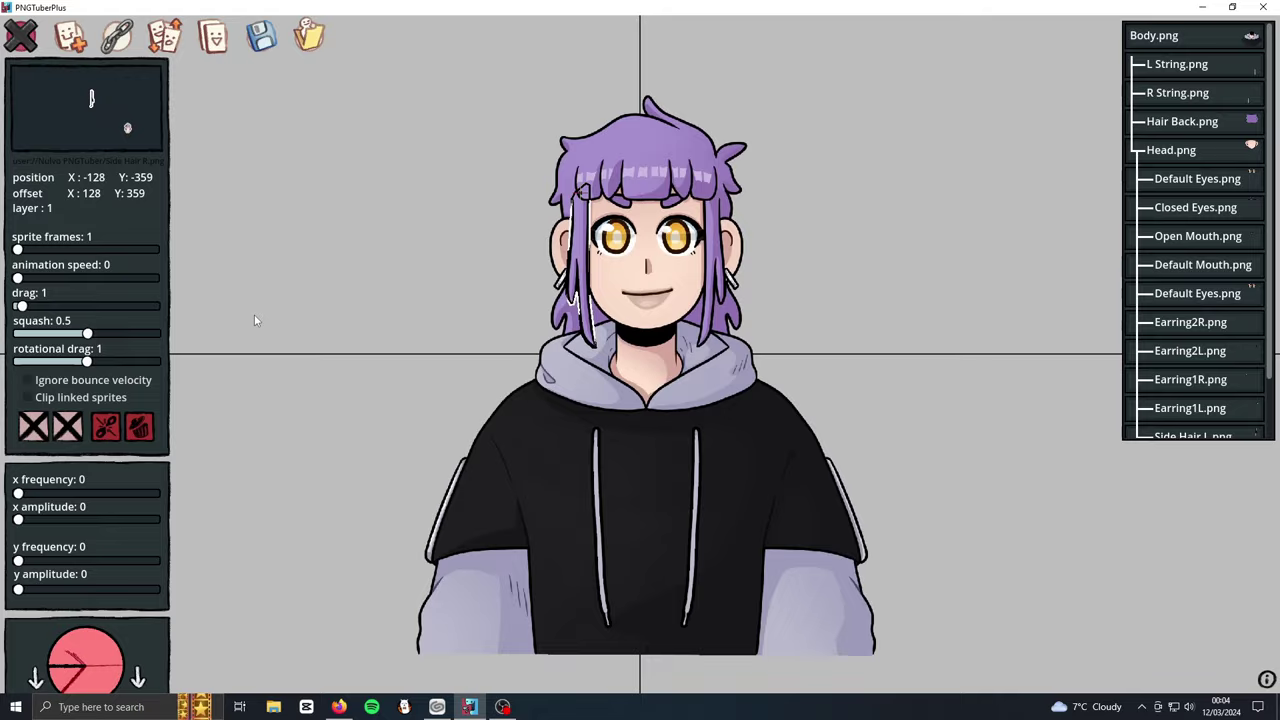
left_click(28, 381)
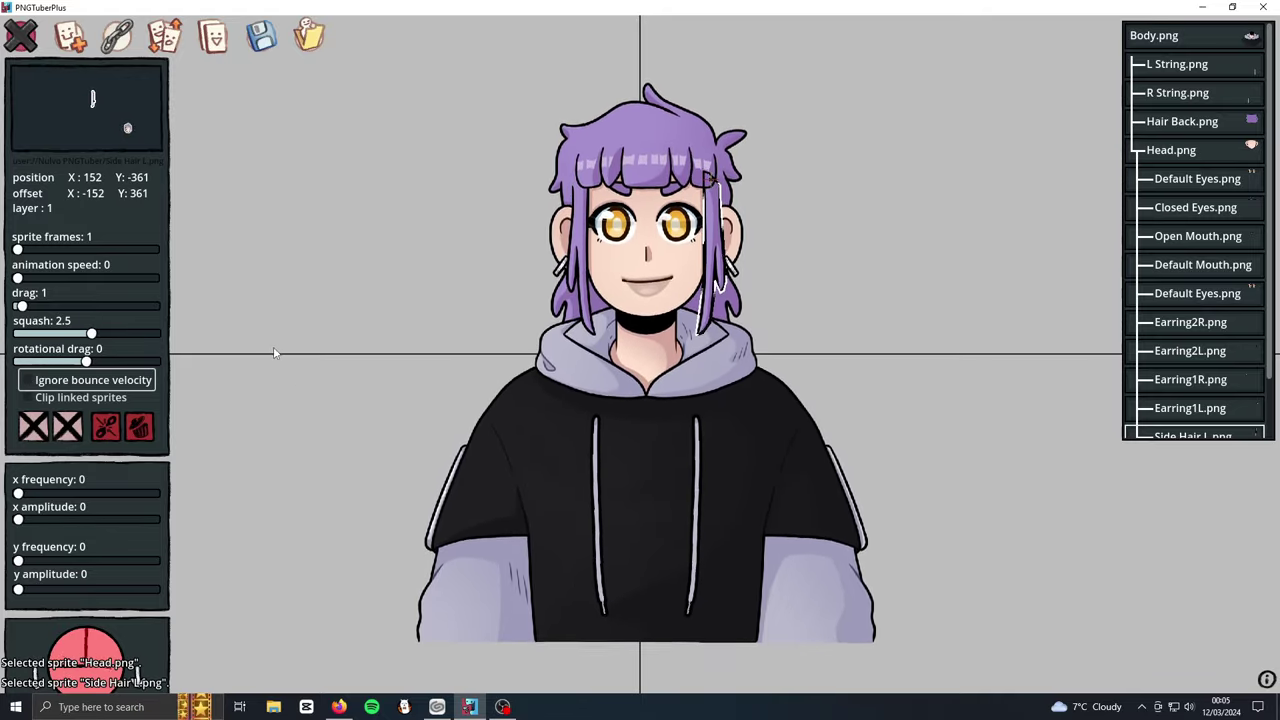
left_click(723, 313)
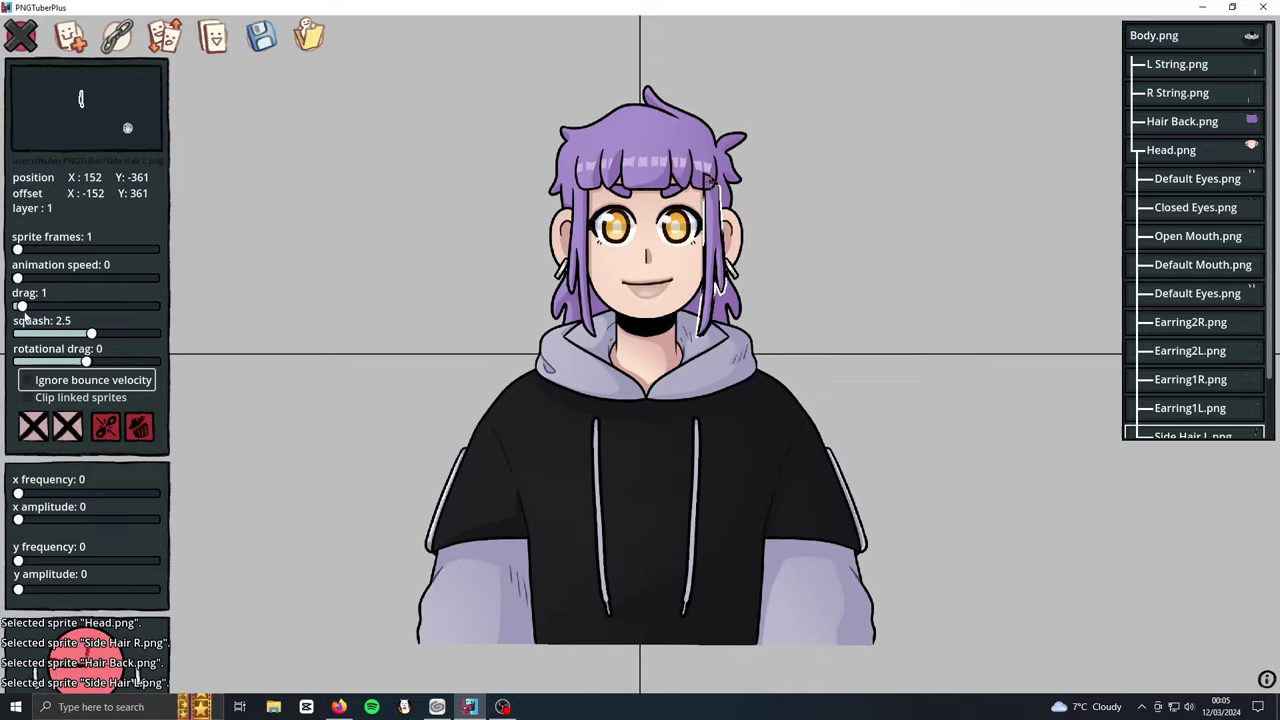
left_click(577, 285)
Set Fringe.png's squash to 0.5, then preview the avatar with sprites deselected
left_click(577, 285)
left_click_drag(89, 335, 76, 335)
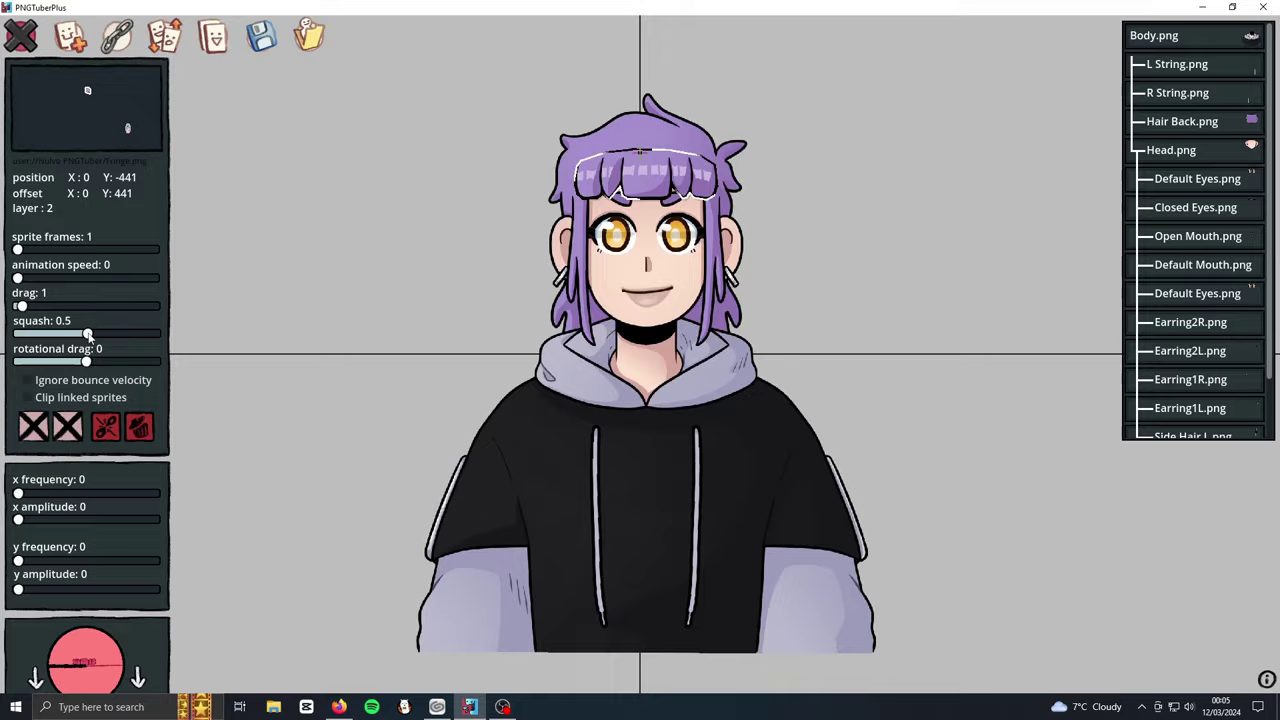
left_click(435, 247)
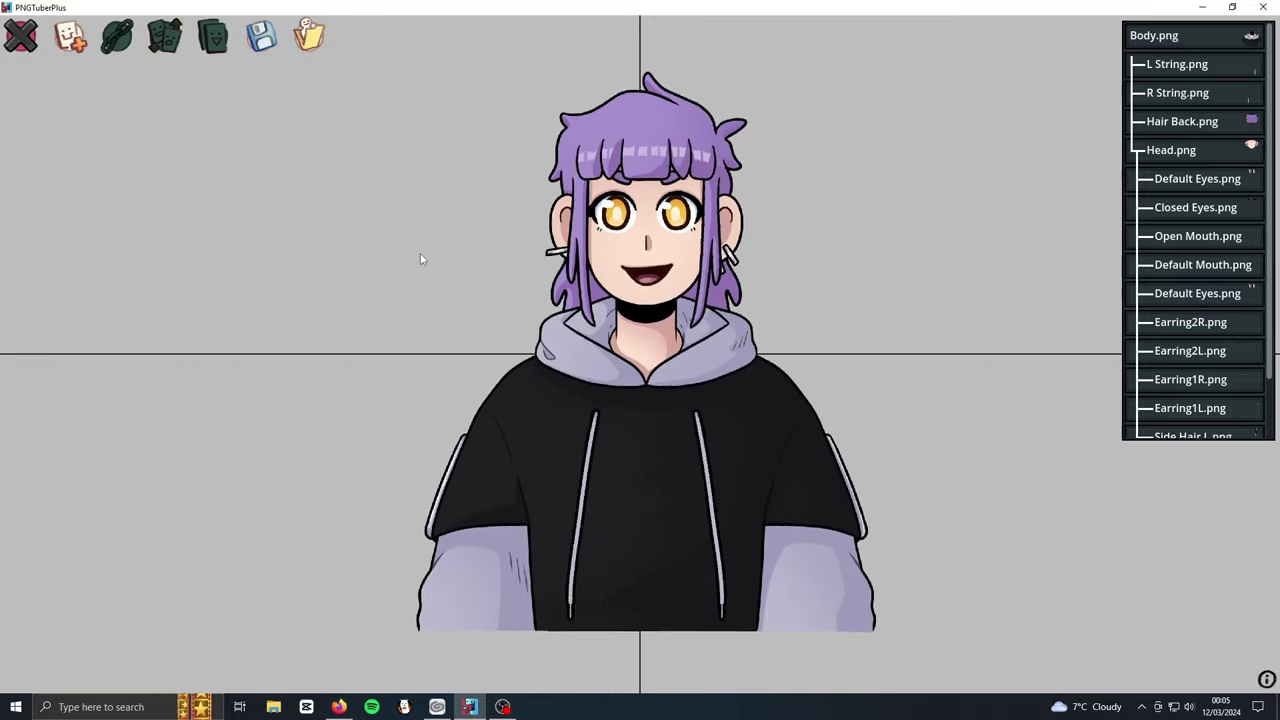
left_click(560, 268)
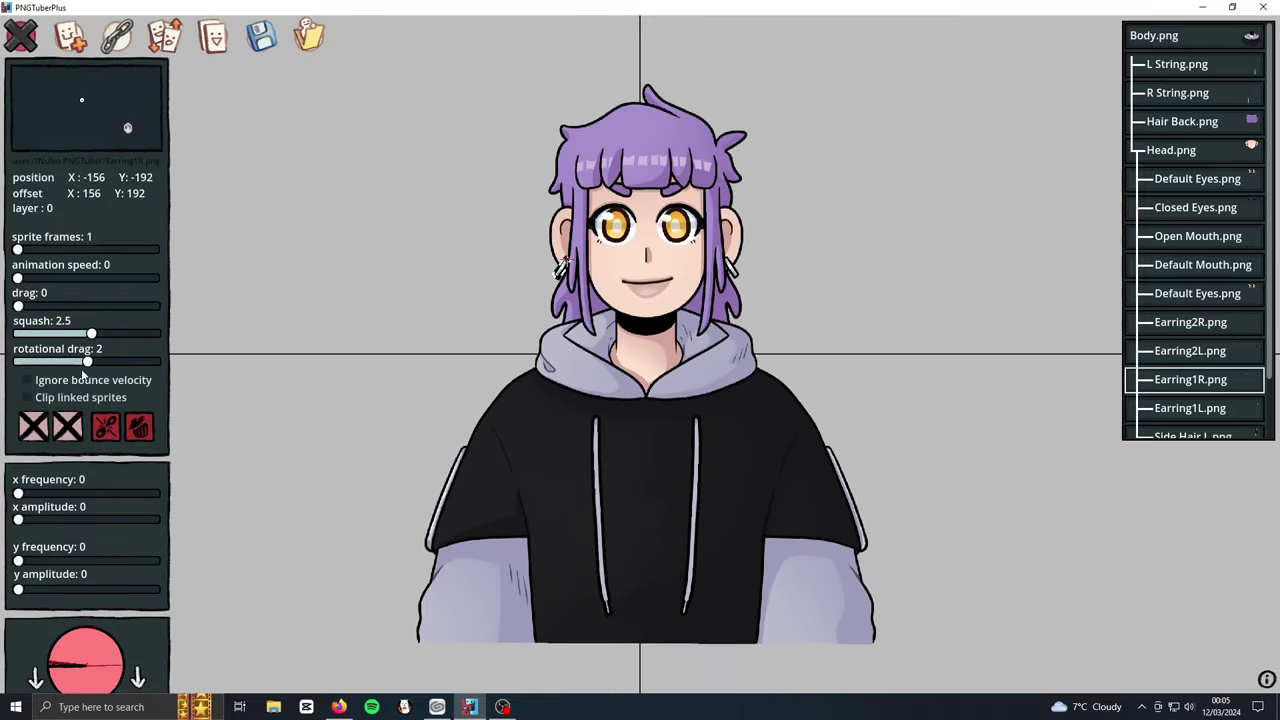
left_click(441, 303)
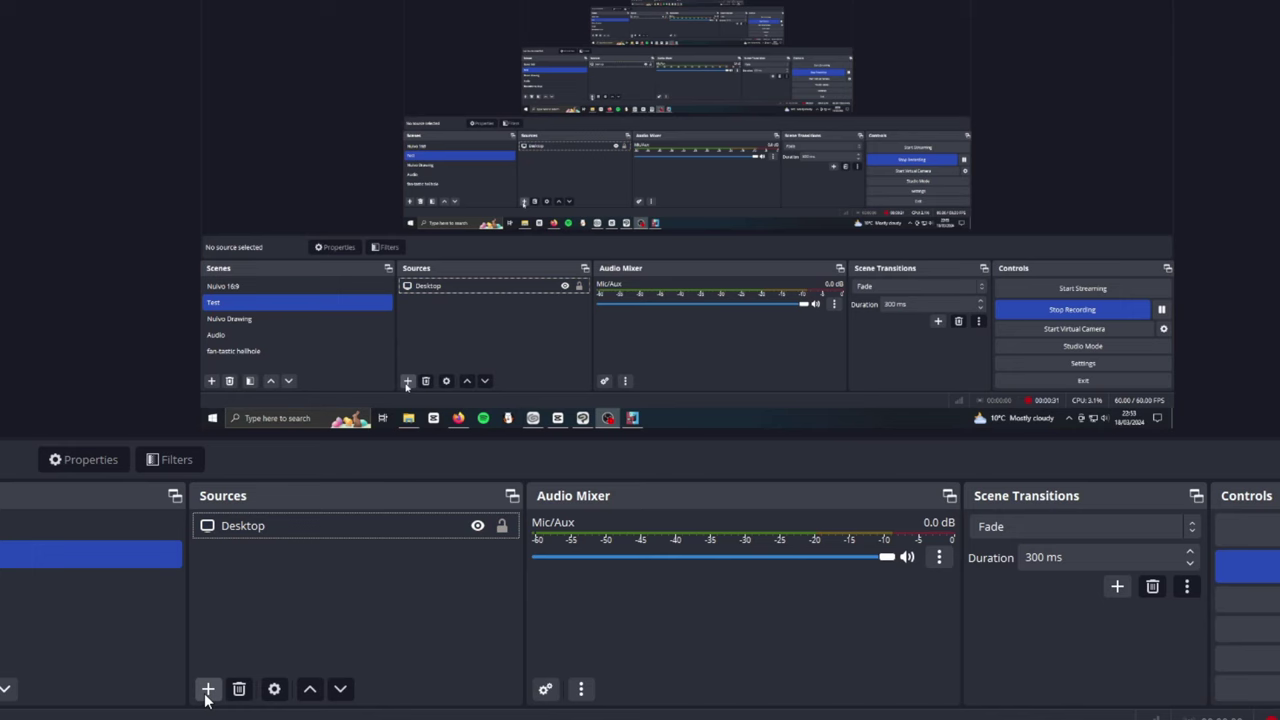
Bring up the list of source types that can be added under Sources
left_click(207, 689)
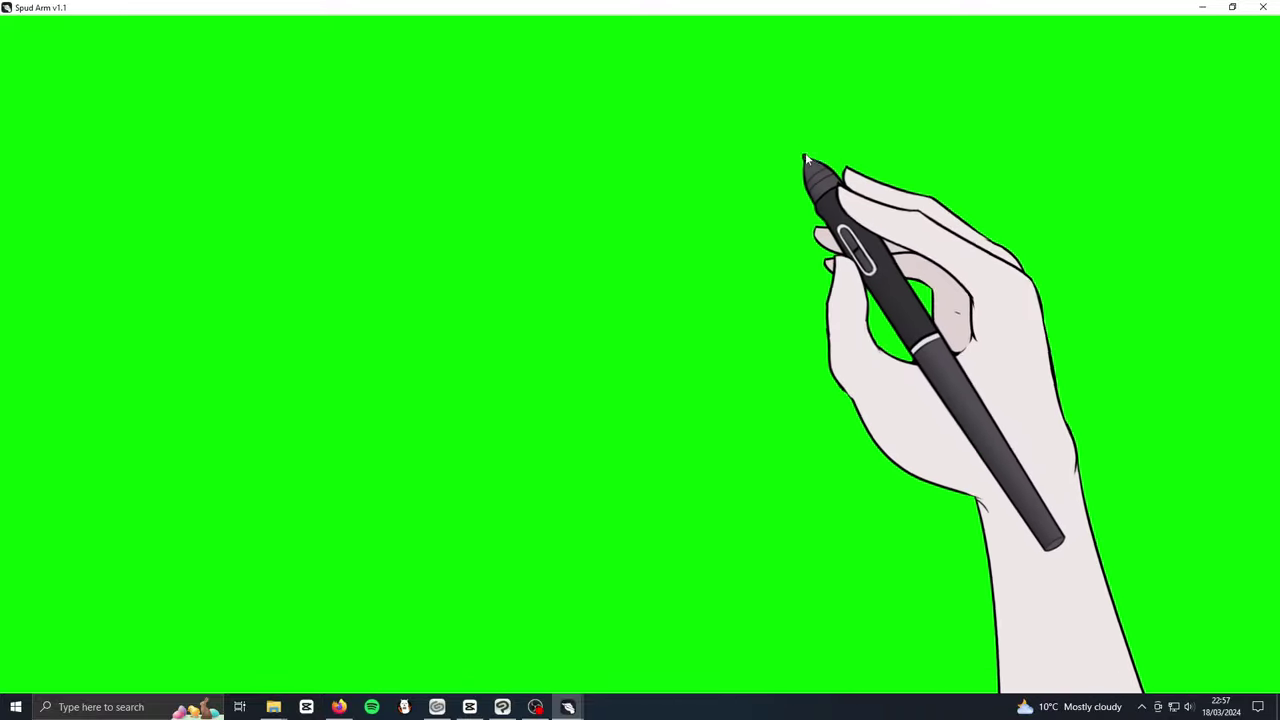
Handwrite 'Hell' while the Spud Arm pen hand tracks the stylus
left_click_drag(250, 229, 281, 414)
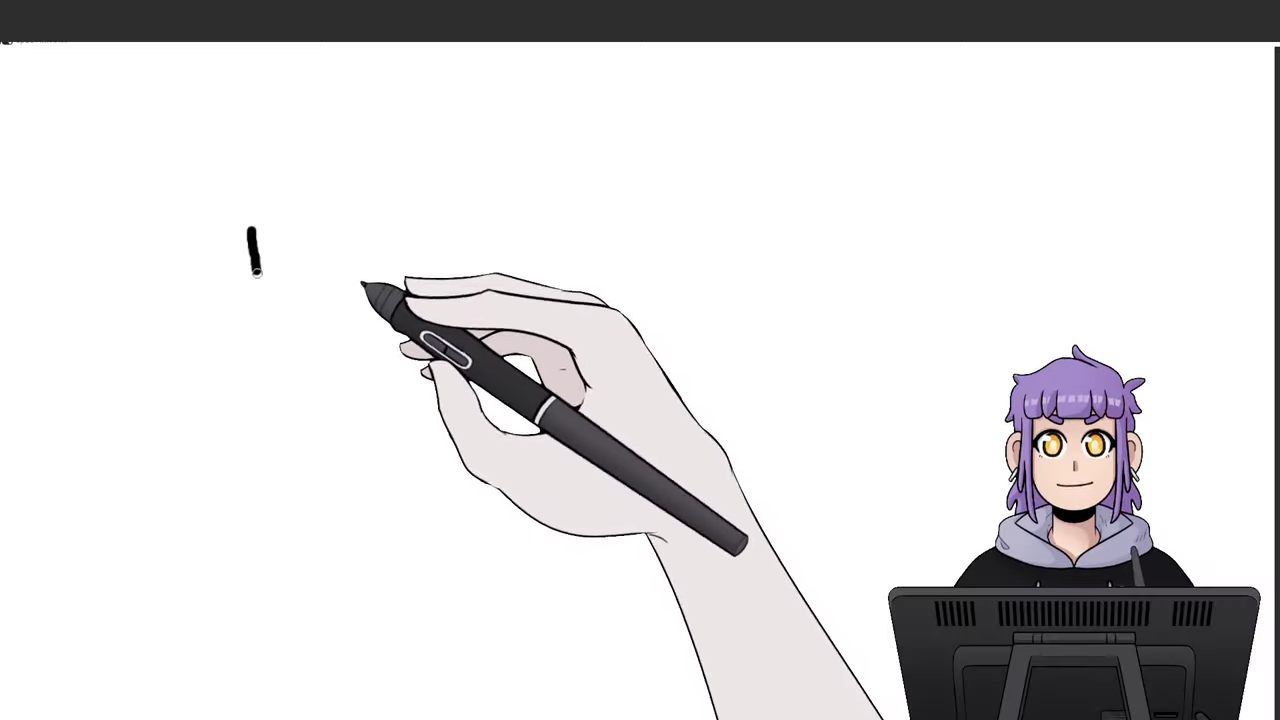
left_click_drag(266, 351, 340, 329)
left_click_drag(328, 237, 347, 397)
mouse_move(458, 352)
left_mouse_down()
mouse_move(425, 370)
mouse_move(550, 385)
left_mouse_up()
left_click_drag(543, 183, 610, 453)
left_click_drag(607, 213, 680, 460)
Finish 'Hello!', underline it, and copy the tablet images into the Override folder
mouse_move(752, 370)
left_mouse_down()
mouse_move(688, 440)
mouse_move(803, 380)
left_mouse_up()
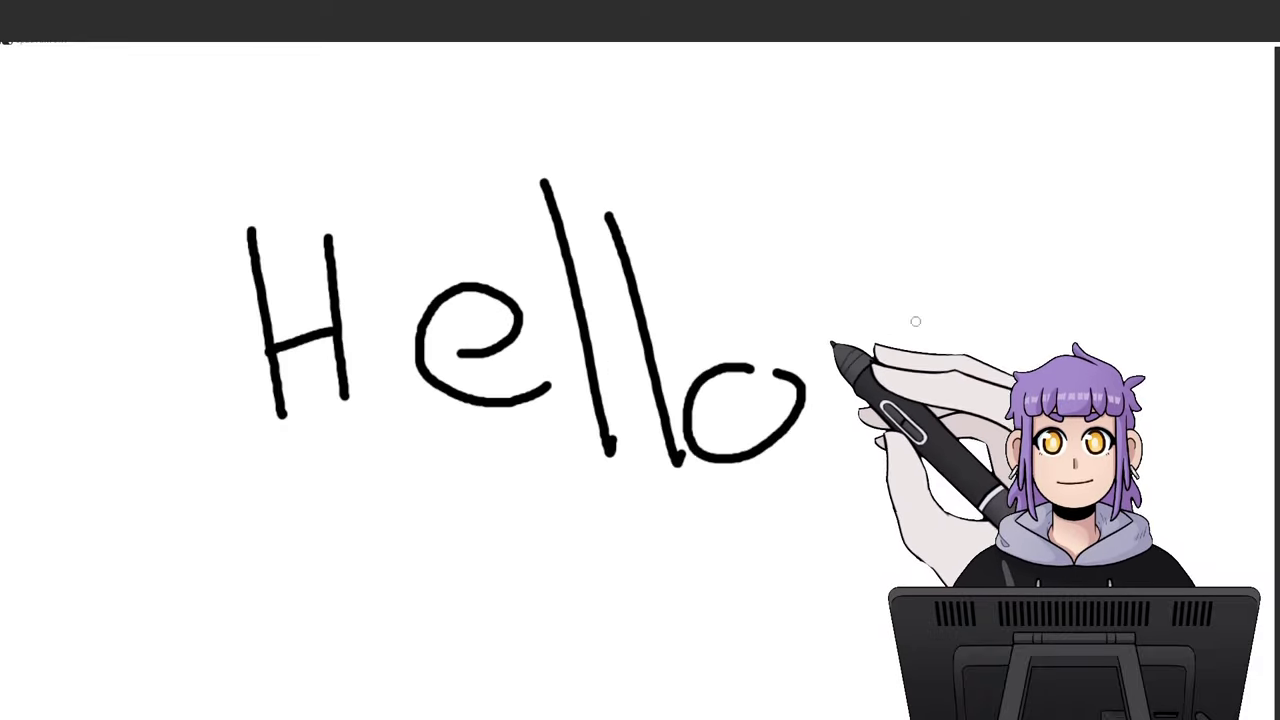
left_click_drag(919, 192, 881, 405)
left_click(871, 456)
left_click_drag(233, 612, 690, 594)
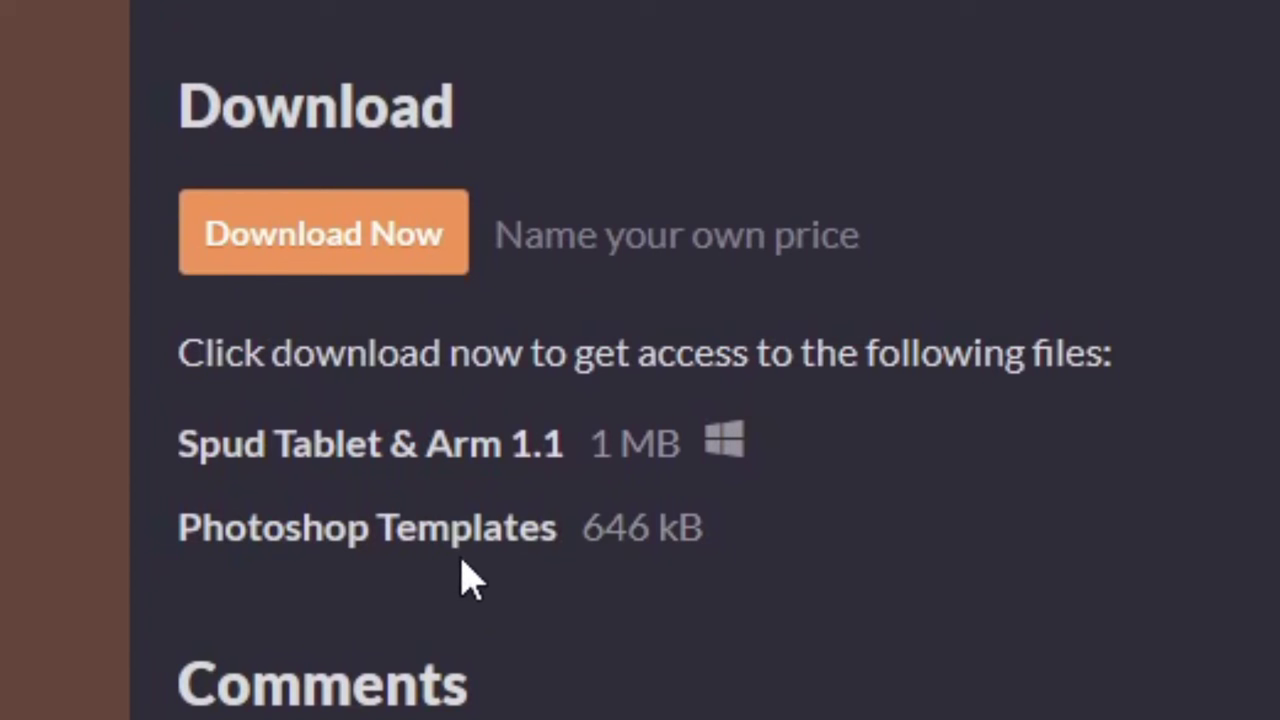
left_click_drag(126, 420, 553, 360)
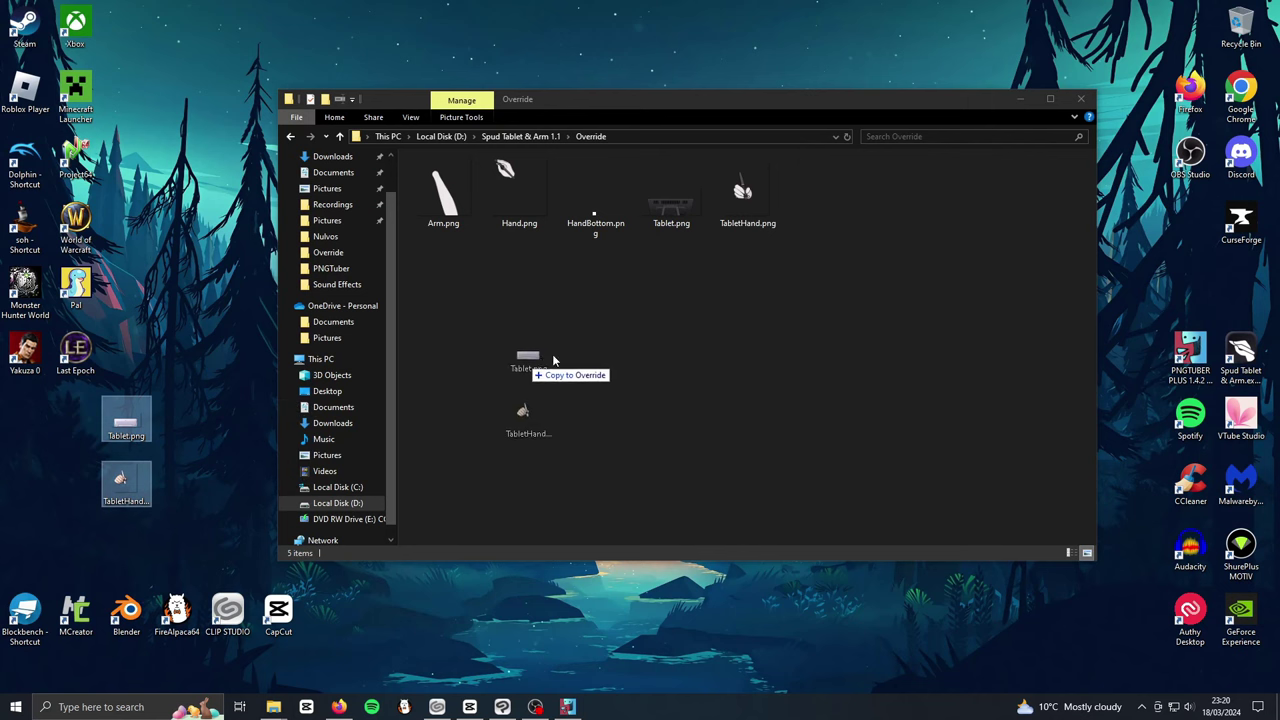
Copy the desktop Tablet.png and TabletHand.png into the Override folder, replacing the existing files
left_click_drag(799, 286, 784, 286)
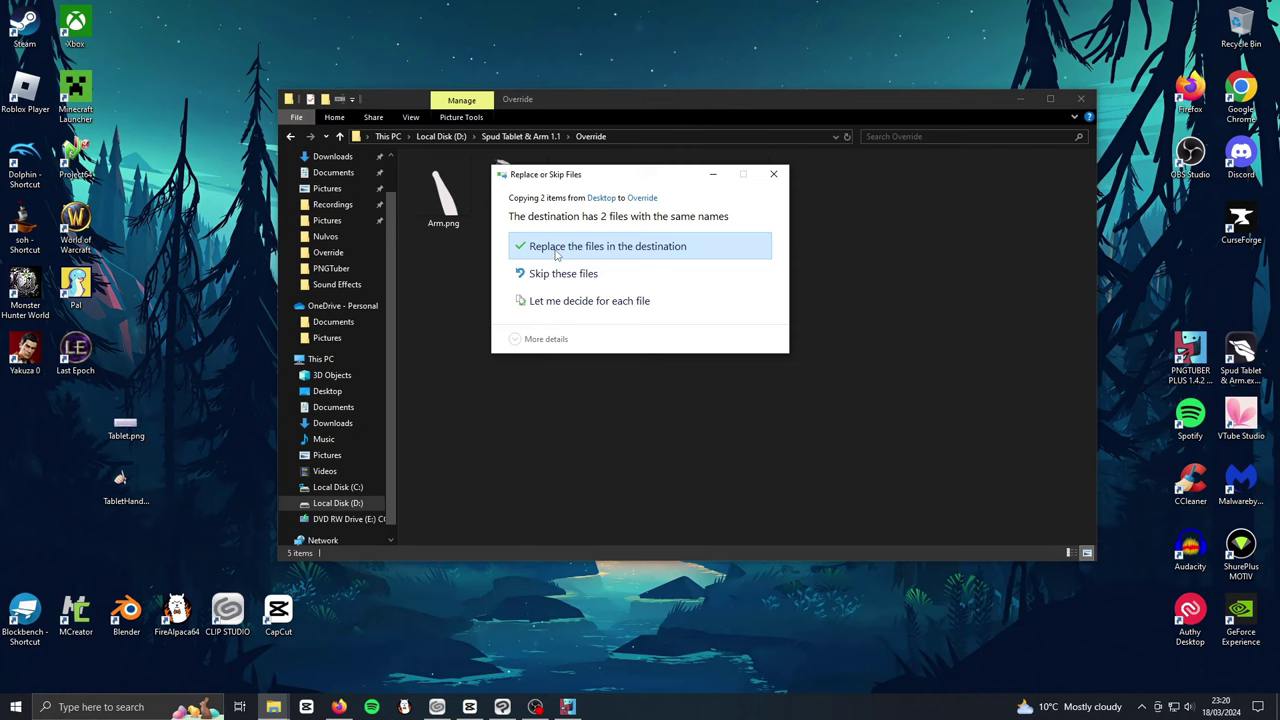
left_click(557, 249)
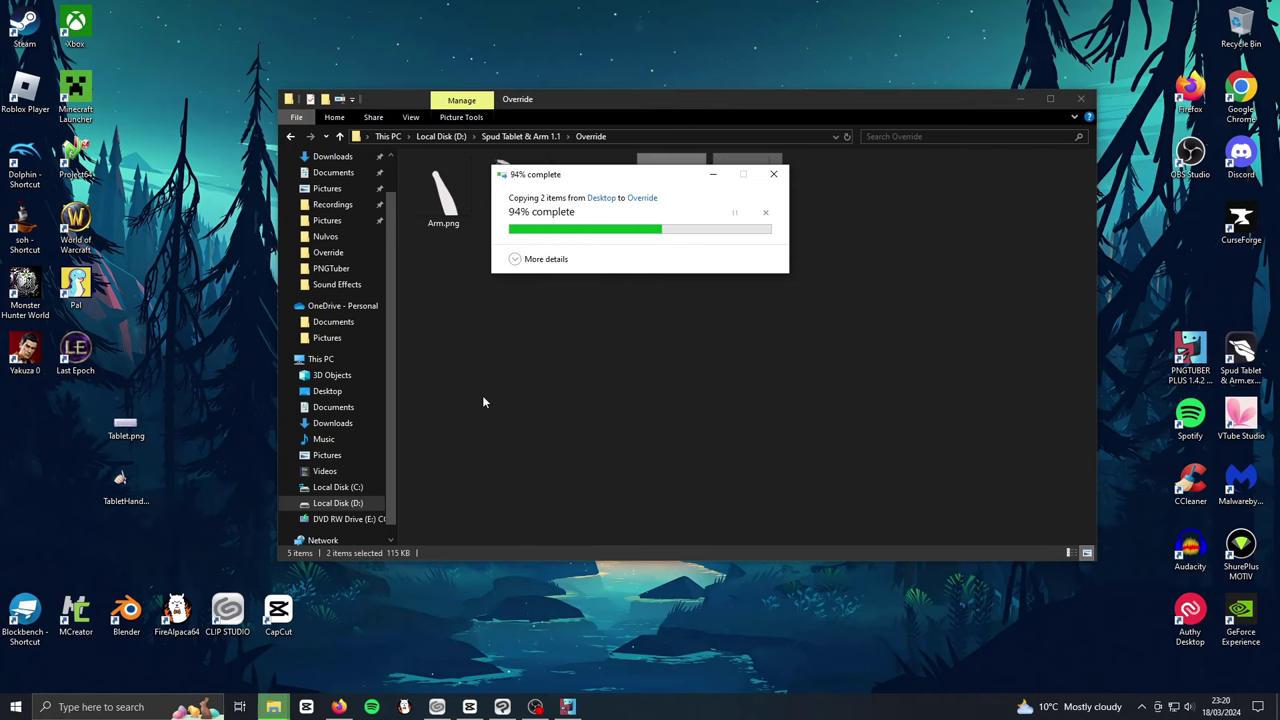